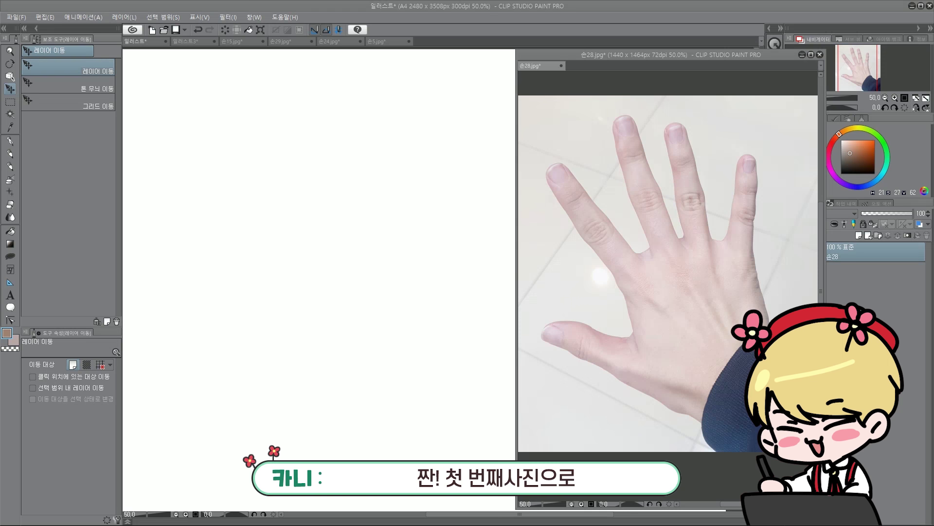
# Set the 진한 연필 2 brush to size 17 and draw the arched knuckle line of the palm on the blank canvas.
pyautogui.click(244, 208)
pyautogui.press('b')
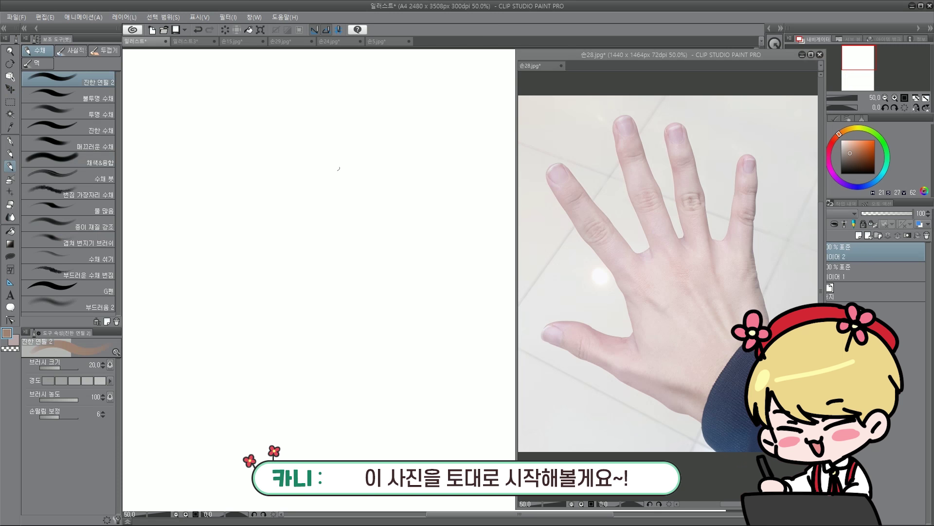
pyautogui.press('[')
pyautogui.press('[')
pyautogui.press('[')
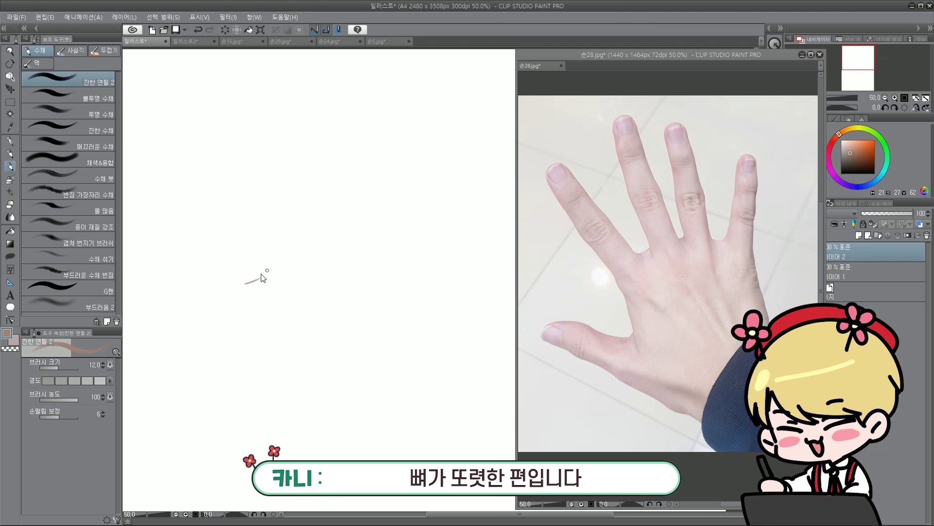
pyautogui.press(']')
pyautogui.press(']')
pyautogui.moveTo(246, 267)
pyautogui.mouseDown()
pyautogui.moveTo(316, 229)
pyautogui.moveTo(254, 267)
pyautogui.moveTo(343, 225)
pyautogui.mouseUp()
pyautogui.hotkey('ctrl', 'z')
pyautogui.moveTo(246, 277)
pyautogui.mouseDown()
pyautogui.moveTo(333, 230)
pyautogui.moveTo(388, 226)
pyautogui.mouseUp()
pyautogui.hotkey('ctrl', 'z')
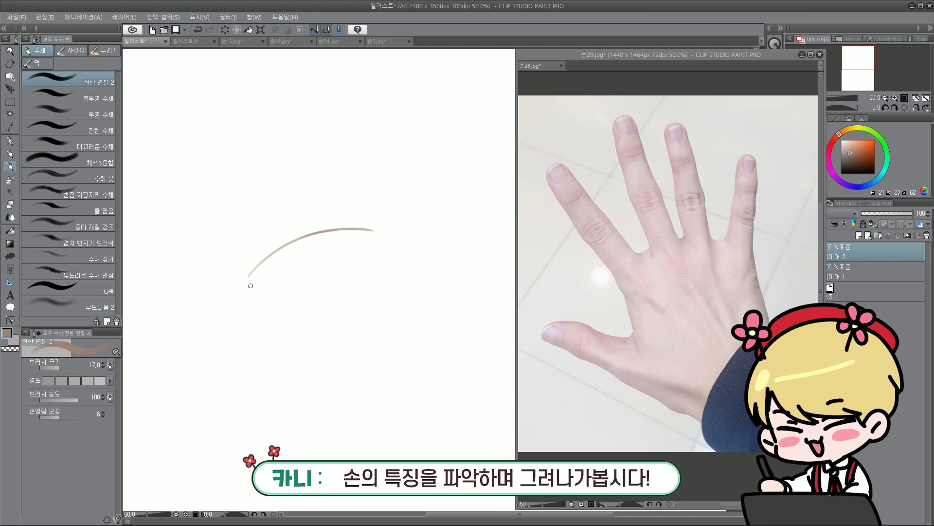
# Draw the thumb-side edge of the palm slanting down from the start of the knuckle arc.
pyautogui.moveTo(248, 278); pyautogui.dragTo(277, 348)
pyautogui.hotkey('ctrl', 'z')
pyautogui.moveTo(248, 278)
pyautogui.mouseDown()
pyautogui.moveTo(282, 341)
pyautogui.moveTo(302, 362)
pyautogui.moveTo(267, 313)
pyautogui.moveTo(321, 378)
pyautogui.mouseUp()
pyautogui.hotkey('ctrl', 'z')
pyautogui.hotkey('ctrl', 'z')
pyautogui.hotkey('ctrl', 'z')
pyautogui.hotkey('ctrl', 'z')
pyautogui.hotkey('ctrl', 'z')
pyautogui.hotkey('ctrl', 'z')
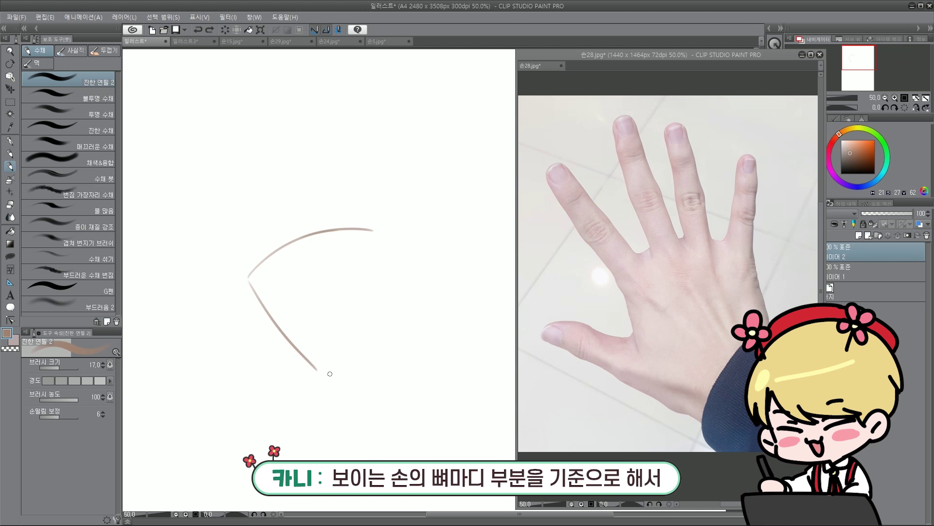
# Draw the curved wrist edge that closes the bottom of the palm block.
pyautogui.hotkey('ctrl', 'z')
pyautogui.moveTo(319, 372)
pyautogui.mouseDown()
pyautogui.moveTo(342, 382)
pyautogui.moveTo(411, 354)
pyautogui.mouseUp()
pyautogui.hotkey('ctrl', 'z')
pyautogui.hotkey('ctrl', 'z')
pyautogui.hotkey('ctrl', 'z')
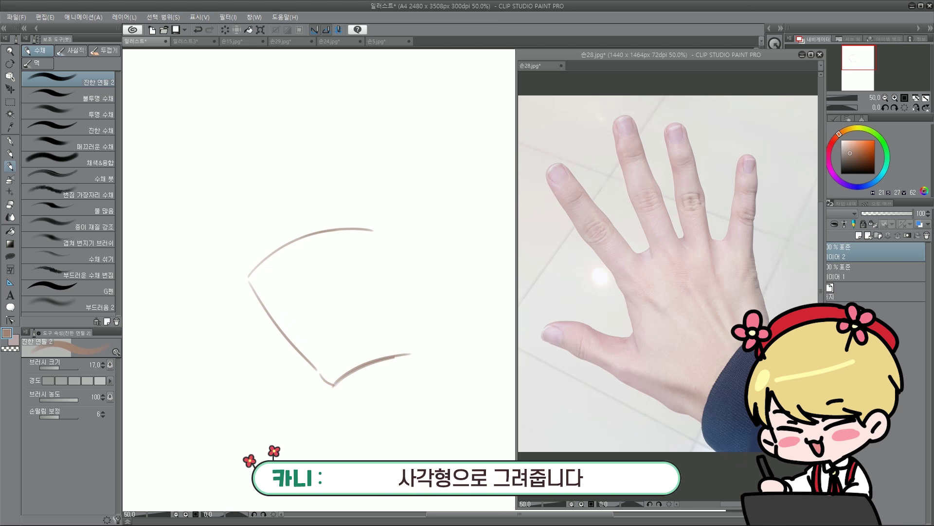
# Close the palm block with its little-finger edge down to the wrist and reinforce the knuckle arc.
pyautogui.moveTo(382, 230); pyautogui.dragTo(414, 346)
pyautogui.hotkey('ctrl', 'z')
pyautogui.moveTo(257, 272)
pyautogui.mouseDown()
pyautogui.moveTo(285, 245)
pyautogui.moveTo(372, 226)
pyautogui.moveTo(403, 334)
pyautogui.mouseUp()
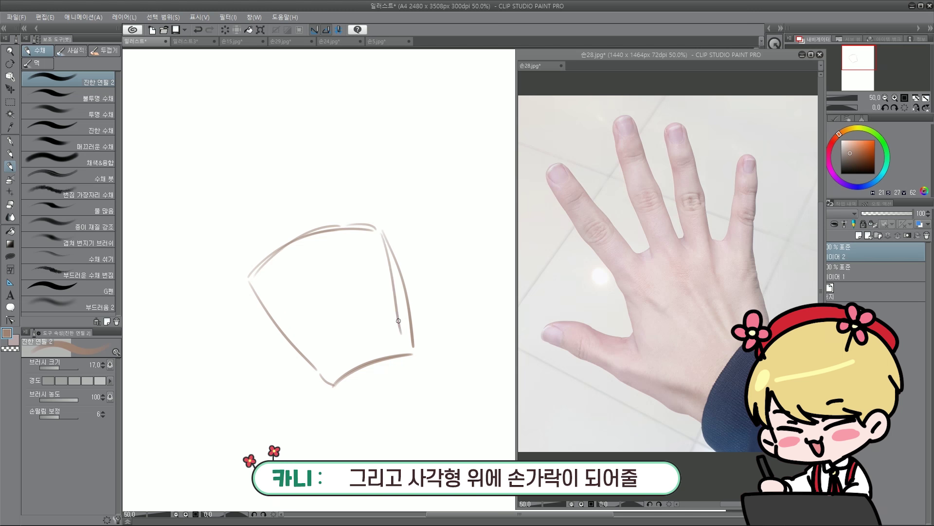
pyautogui.hotkey('ctrl', 'z')
pyautogui.moveTo(388, 234); pyautogui.dragTo(414, 346)
# Draw straight guide lines for the four fingers, a curved one for the thumb, and two for the forearm.
pyautogui.moveTo(213, 177); pyautogui.dragTo(253, 273)
pyautogui.hotkey('ctrl', 'z')
pyautogui.moveTo(274, 129); pyautogui.dragTo(311, 238)
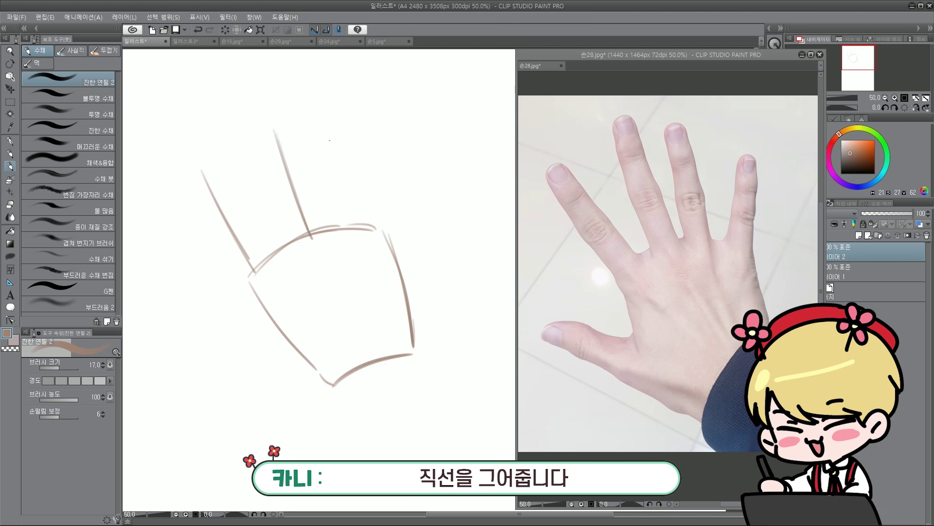
pyautogui.moveTo(335, 130); pyautogui.dragTo(353, 232)
pyautogui.moveTo(391, 156); pyautogui.dragTo(389, 236)
pyautogui.moveTo(221, 351)
pyautogui.mouseDown()
pyautogui.moveTo(314, 367)
pyautogui.moveTo(387, 481)
pyautogui.mouseUp()
pyautogui.moveTo(415, 357); pyautogui.dragTo(477, 433)
# Lower the opacity of the guide sketch layer and add a new layer above it.
pyautogui.moveTo(905, 214); pyautogui.dragTo(884, 214)
pyautogui.click(860, 236)
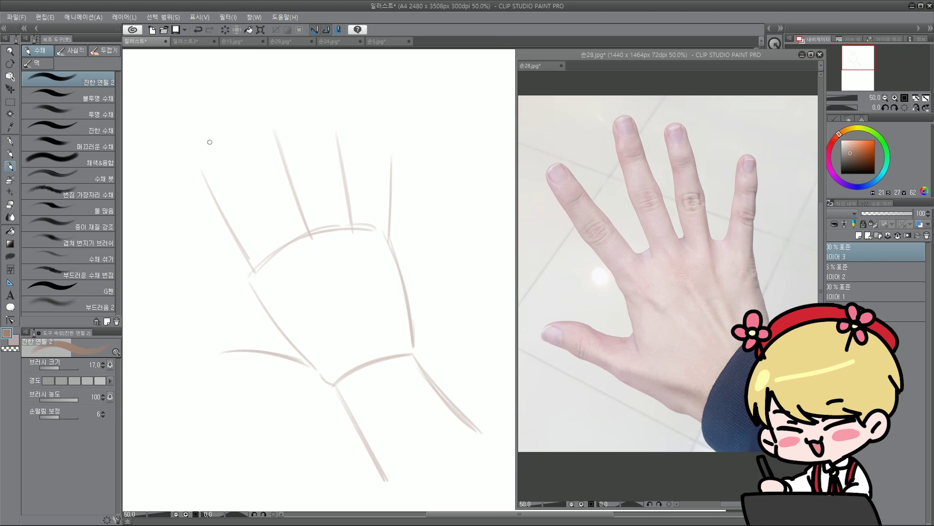
pyautogui.moveTo(203, 160)
pyautogui.mouseDown()
pyautogui.moveTo(233, 248)
pyautogui.moveTo(244, 203)
pyautogui.moveTo(267, 253)
pyautogui.mouseUp()
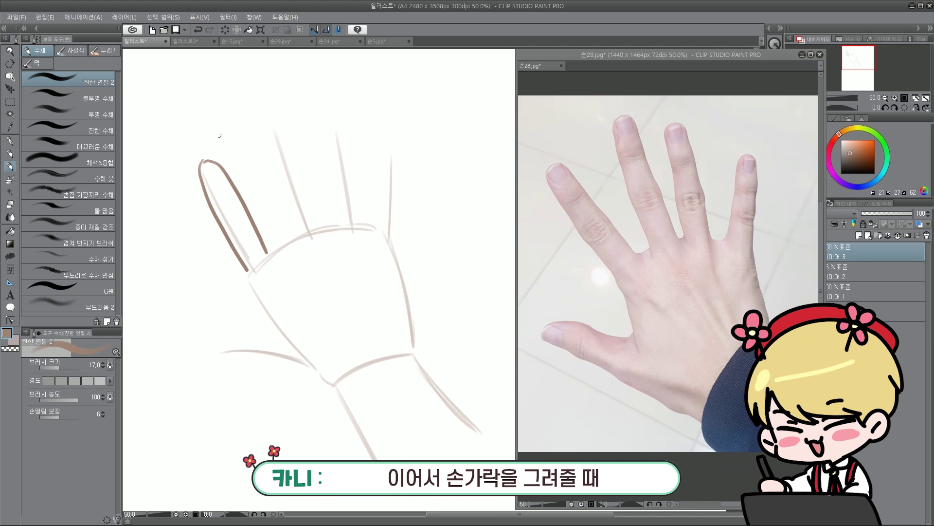
pyautogui.hotkey('ctrl', 'z')
pyautogui.hotkey('ctrl', 'z')
pyautogui.moveTo(195, 163); pyautogui.dragTo(208, 201)
pyautogui.hotkey('ctrl', 'z')
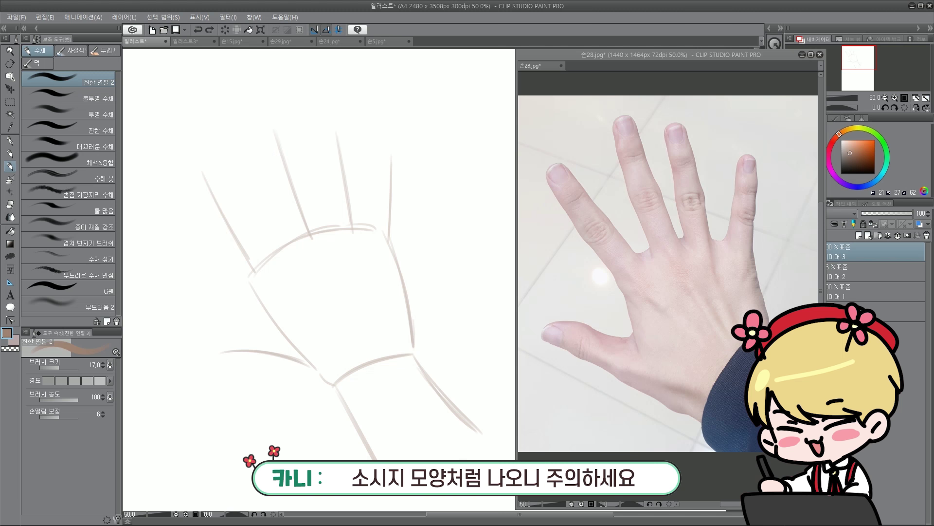
# Sketch the index finger over its guide line in three segments separated by joint lines.
pyautogui.moveTo(209, 207)
pyautogui.mouseDown()
pyautogui.moveTo(199, 164)
pyautogui.moveTo(227, 197)
pyautogui.mouseUp()
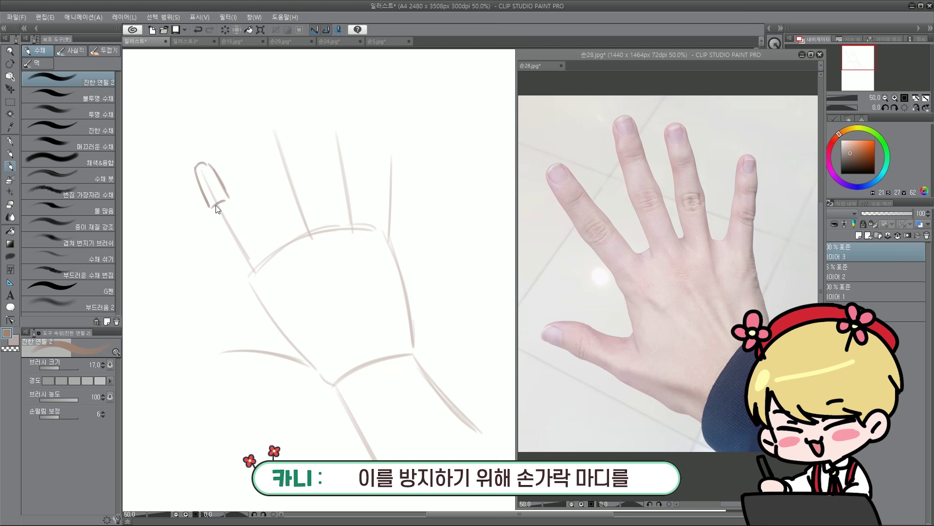
pyautogui.moveTo(211, 209)
pyautogui.mouseDown()
pyautogui.moveTo(228, 242)
pyautogui.moveTo(249, 230)
pyautogui.moveTo(188, 245)
pyautogui.mouseUp()
pyautogui.moveTo(193, 225)
pyautogui.mouseDown()
pyautogui.moveTo(205, 251)
pyautogui.moveTo(251, 282)
pyautogui.mouseUp()
pyautogui.hotkey('ctrl', 'z')
pyautogui.hotkey('ctrl', 'z')
pyautogui.hotkey('ctrl', 'z')
pyautogui.hotkey('ctrl', 'z')
pyautogui.hotkey('ctrl', 'z')
pyautogui.moveTo(230, 244); pyautogui.dragTo(253, 289)
pyautogui.moveTo(249, 230); pyautogui.dragTo(275, 261)
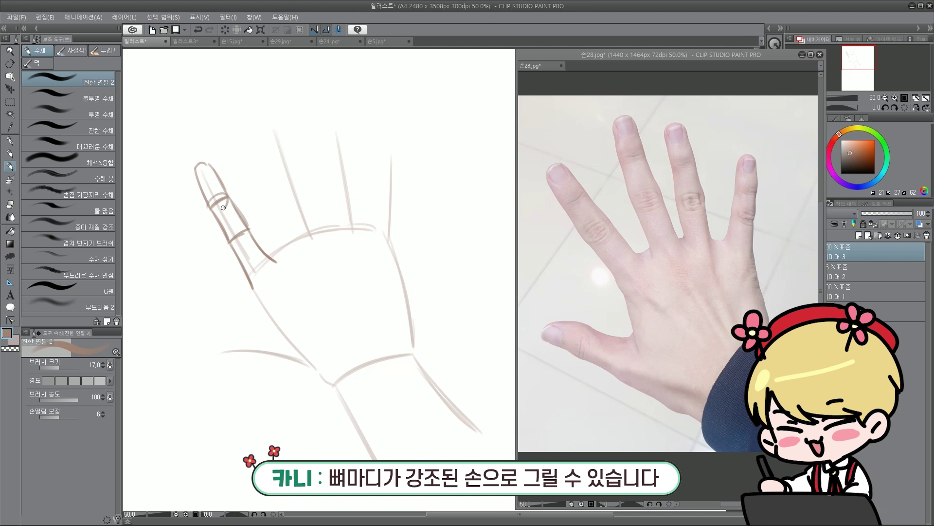
# Draw oval joints on the index finger and a curved line across its base.
pyautogui.moveTo(228, 198)
pyautogui.mouseDown()
pyautogui.moveTo(214, 211)
pyautogui.moveTo(237, 244)
pyautogui.mouseUp()
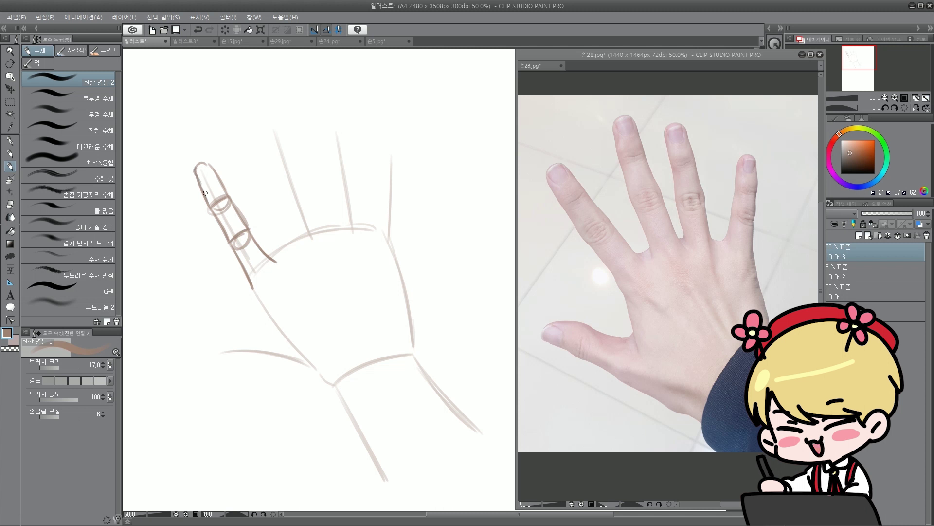
pyautogui.hotkey('ctrl', 'z')
pyautogui.hotkey('ctrl', 'z')
pyautogui.moveTo(251, 282)
pyautogui.mouseDown()
pyautogui.moveTo(273, 318)
pyautogui.moveTo(273, 257)
pyautogui.mouseUp()
pyautogui.hotkey('ctrl', 'z')
# Sketch the middle finger in segments with two oval joints, following its guide line into the palm.
pyautogui.moveTo(260, 130)
pyautogui.mouseDown()
pyautogui.moveTo(269, 168)
pyautogui.moveTo(264, 132)
pyautogui.moveTo(288, 158)
pyautogui.moveTo(270, 169)
pyautogui.moveTo(286, 214)
pyautogui.moveTo(302, 208)
pyautogui.mouseUp()
pyautogui.hotkey('ctrl', 'z')
pyautogui.moveTo(289, 165)
pyautogui.mouseDown()
pyautogui.moveTo(292, 249)
pyautogui.moveTo(324, 243)
pyautogui.mouseUp()
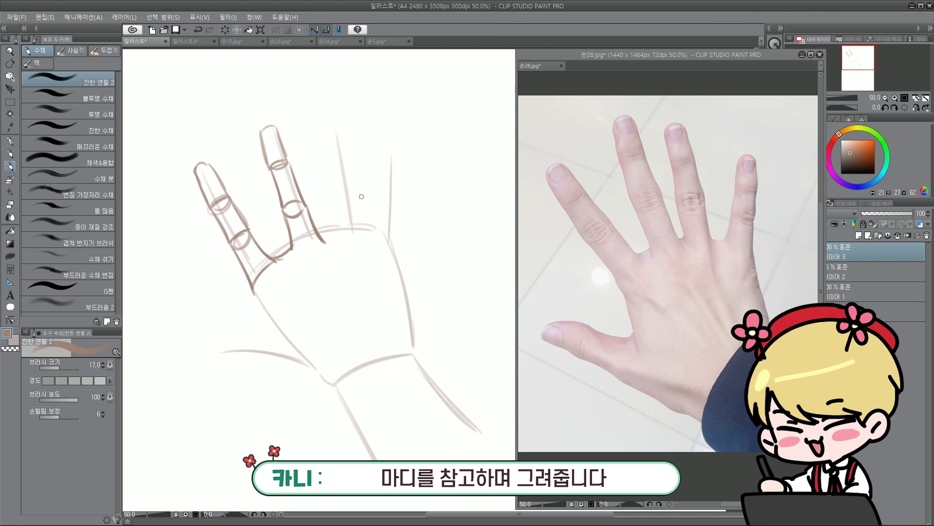
pyautogui.hotkey('ctrl', 'z')
pyautogui.moveTo(261, 125)
pyautogui.mouseDown()
pyautogui.moveTo(267, 159)
pyautogui.moveTo(287, 158)
pyautogui.mouseUp()
# Sketch the ring finger from base to rounded tip in three segments with two oval joints.
pyautogui.moveTo(327, 233); pyautogui.dragTo(331, 230)
pyautogui.moveTo(328, 206); pyautogui.dragTo(332, 241)
pyautogui.hotkey('ctrl', 'z')
pyautogui.moveTo(328, 201); pyautogui.dragTo(332, 242)
pyautogui.moveTo(330, 198); pyautogui.dragTo(333, 192)
pyautogui.moveTo(349, 200); pyautogui.dragTo(362, 242)
pyautogui.moveTo(323, 161); pyautogui.dragTo(329, 198)
pyautogui.moveTo(322, 158); pyautogui.dragTo(341, 153)
pyautogui.moveTo(341, 156); pyautogui.dragTo(353, 204)
pyautogui.hotkey('ctrl', 'z')
pyautogui.moveTo(325, 166)
pyautogui.mouseDown()
pyautogui.moveTo(319, 129)
pyautogui.moveTo(321, 163)
pyautogui.mouseUp()
pyautogui.moveTo(319, 131)
pyautogui.mouseDown()
pyautogui.moveTo(335, 128)
pyautogui.moveTo(341, 160)
pyautogui.mouseUp()
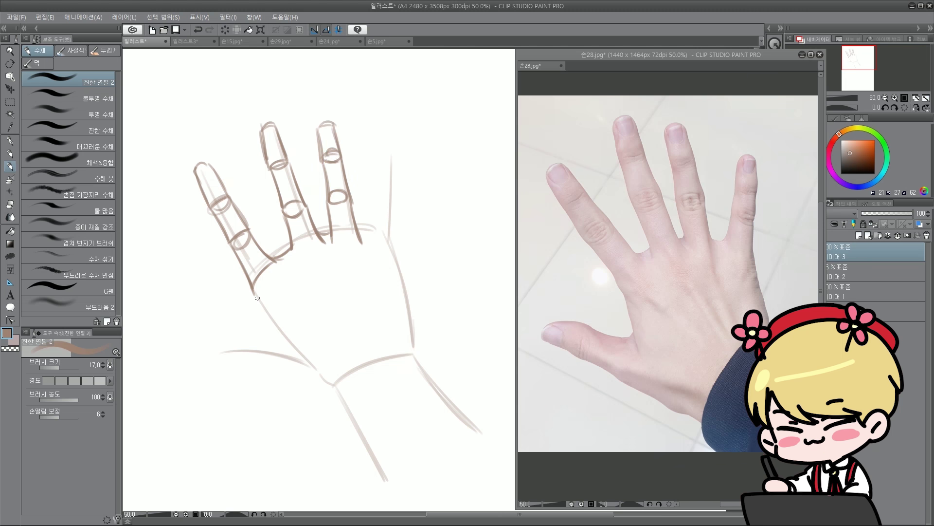
# Draw the palm edge from the index finger's base to the thumb web, and start the web beside the ring finger.
pyautogui.moveTo(255, 293); pyautogui.dragTo(286, 342)
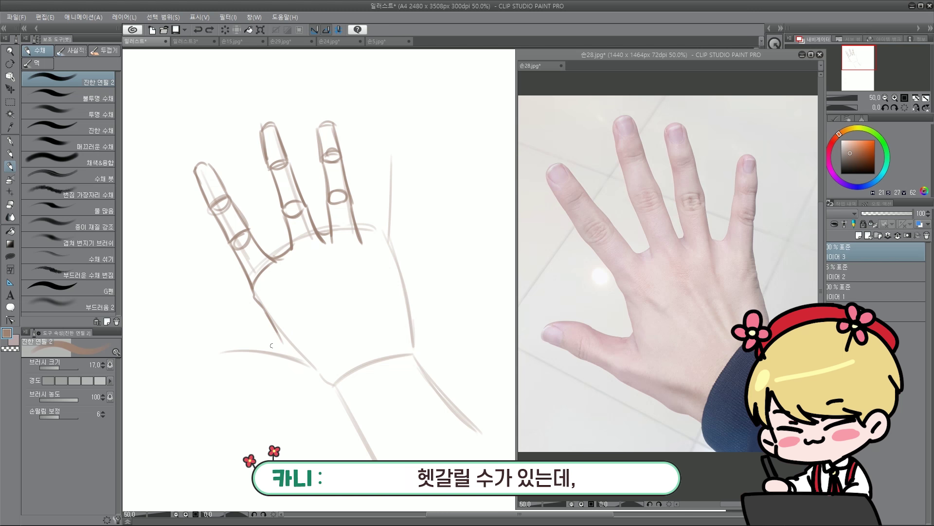
pyautogui.moveTo(232, 311)
pyautogui.mouseDown()
pyautogui.moveTo(255, 334)
pyautogui.moveTo(247, 336)
pyautogui.mouseUp()
pyautogui.moveTo(220, 287); pyautogui.dragTo(202, 314)
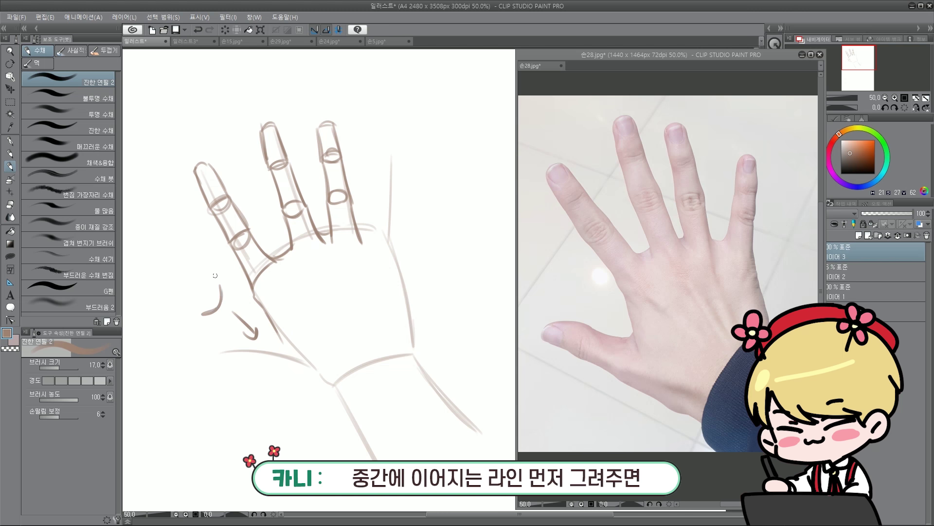
pyautogui.hotkey('ctrl', 'z')
pyautogui.hotkey('ctrl', 'z')
pyautogui.hotkey('ctrl', 'z')
pyautogui.moveTo(277, 338); pyautogui.dragTo(258, 349)
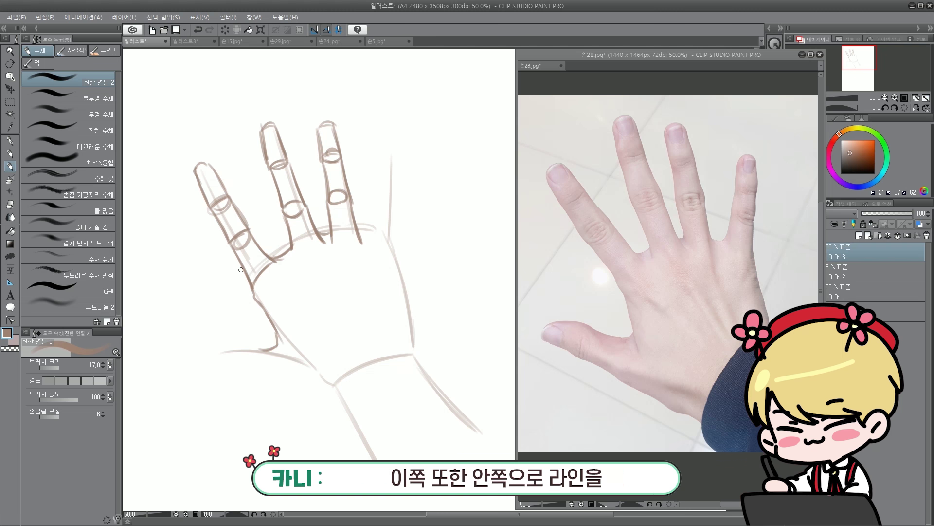
pyautogui.moveTo(251, 284); pyautogui.dragTo(256, 292)
pyautogui.hotkey('ctrl', 'z')
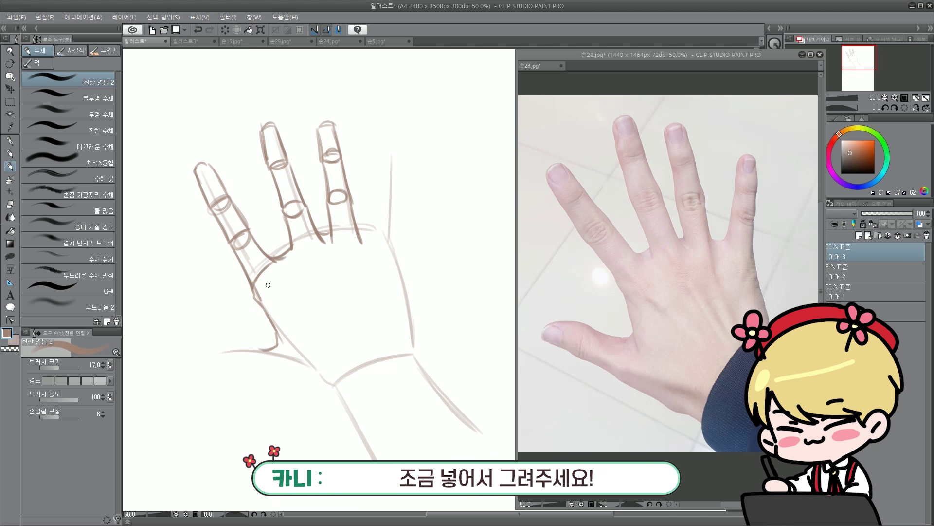
pyautogui.moveTo(361, 243); pyautogui.dragTo(370, 237)
pyautogui.moveTo(382, 157)
pyautogui.mouseDown()
pyautogui.moveTo(376, 185)
pyautogui.moveTo(393, 194)
pyautogui.mouseUp()
pyautogui.hotkey('ctrl', 'z')
pyautogui.moveTo(240, 295); pyautogui.dragTo(292, 209)
pyautogui.hotkey('ctrl', 'z')
pyautogui.moveTo(238, 277)
pyautogui.mouseDown()
pyautogui.moveTo(329, 198)
pyautogui.moveTo(388, 224)
pyautogui.mouseUp()
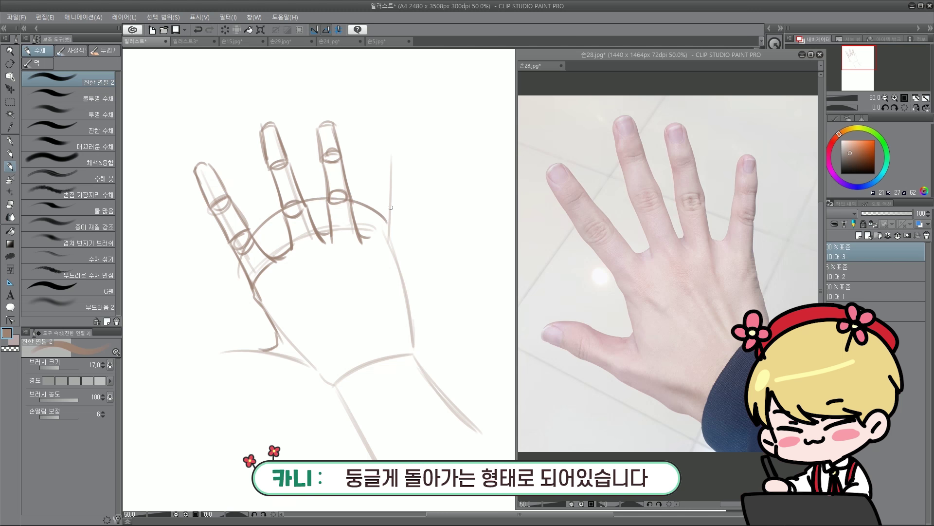
pyautogui.hotkey('ctrl', 'z')
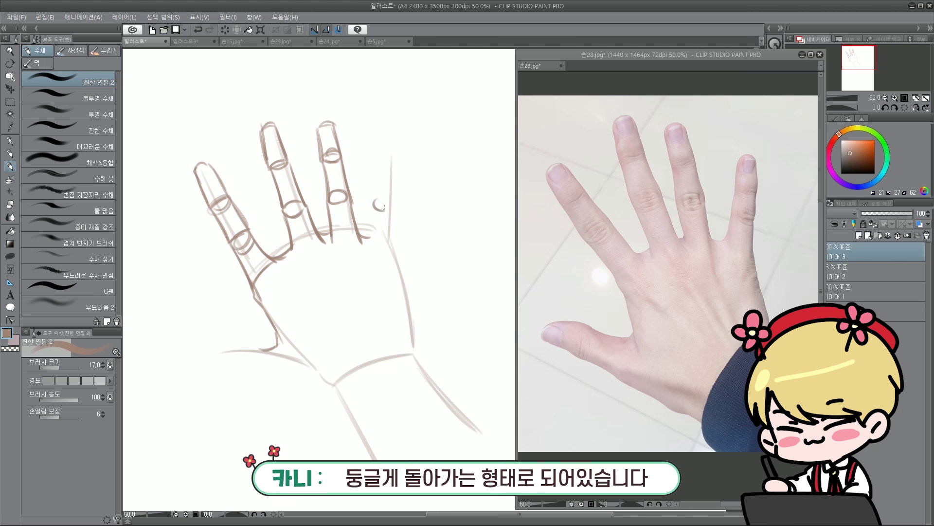
# Sketch the little finger in segments and continue its outer line along the palm edge to the wrist.
pyautogui.moveTo(377, 166)
pyautogui.mouseDown()
pyautogui.moveTo(372, 199)
pyautogui.moveTo(390, 204)
pyautogui.mouseUp()
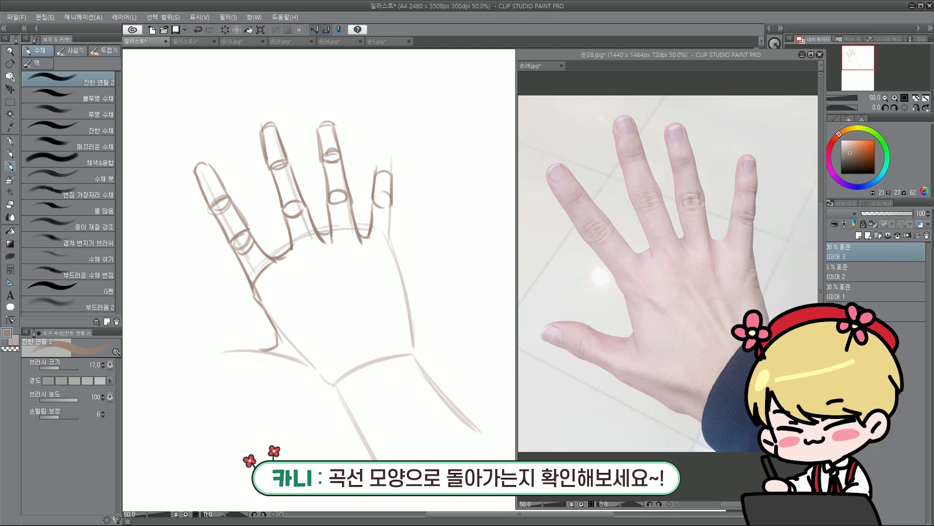
pyautogui.hotkey('ctrl', 'z')
pyautogui.moveTo(391, 209); pyautogui.dragTo(394, 260)
pyautogui.moveTo(380, 143); pyautogui.dragTo(374, 180)
pyautogui.moveTo(379, 143)
pyautogui.mouseDown()
pyautogui.moveTo(391, 145)
pyautogui.moveTo(393, 177)
pyautogui.moveTo(373, 175)
pyautogui.mouseUp()
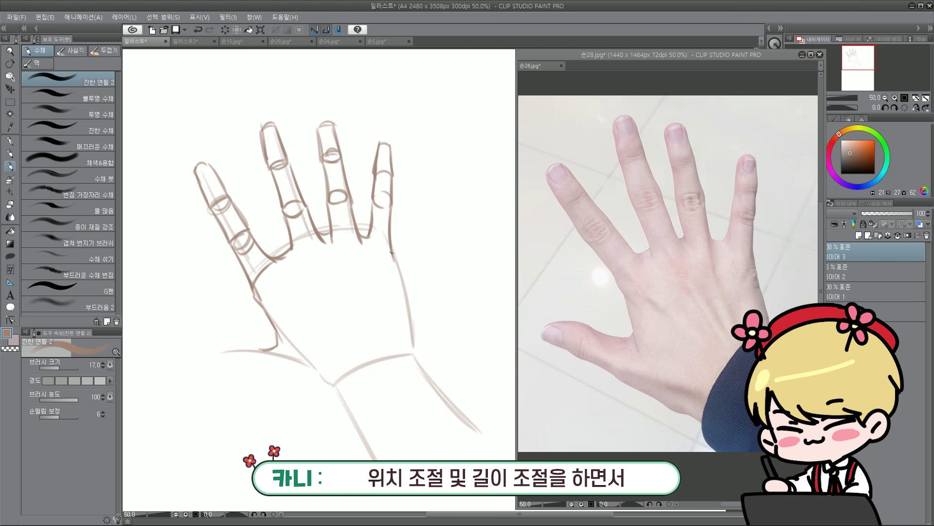
pyautogui.moveTo(393, 257); pyautogui.dragTo(415, 352)
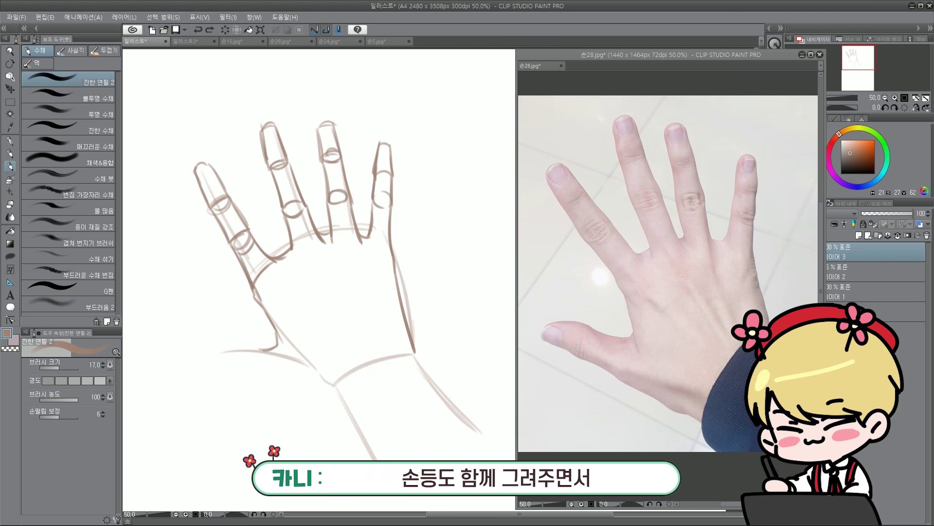
# Lasso the index finger, then move and rotate it slightly toward the middle finger and clear the selection.
pyautogui.press('m')
pyautogui.moveTo(269, 316)
pyautogui.mouseDown()
pyautogui.moveTo(203, 145)
pyautogui.moveTo(238, 302)
pyautogui.mouseUp()
pyautogui.press('k')
pyautogui.moveTo(280, 248); pyautogui.dragTo(285, 243)
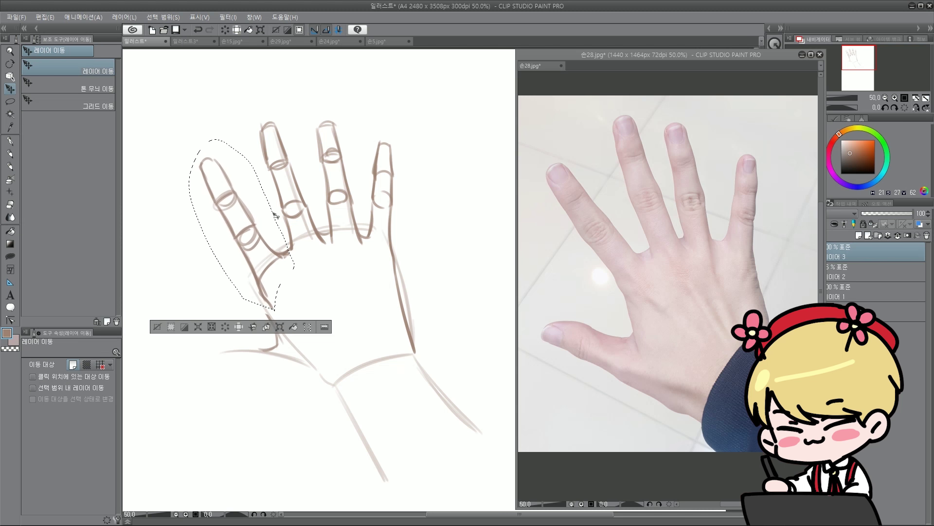
pyautogui.hotkey('ctrl', 't')
pyautogui.moveTo(242, 140); pyautogui.dragTo(239, 146)
pyautogui.moveTo(242, 311); pyautogui.dragTo(243, 308)
pyautogui.press('Return')
pyautogui.hotkey('ctrl', 'd')
# Erase the old edge line between the index finger and the thumb with the soft eraser.
pyautogui.press('g')
pyautogui.press('g')
pyautogui.press('g')
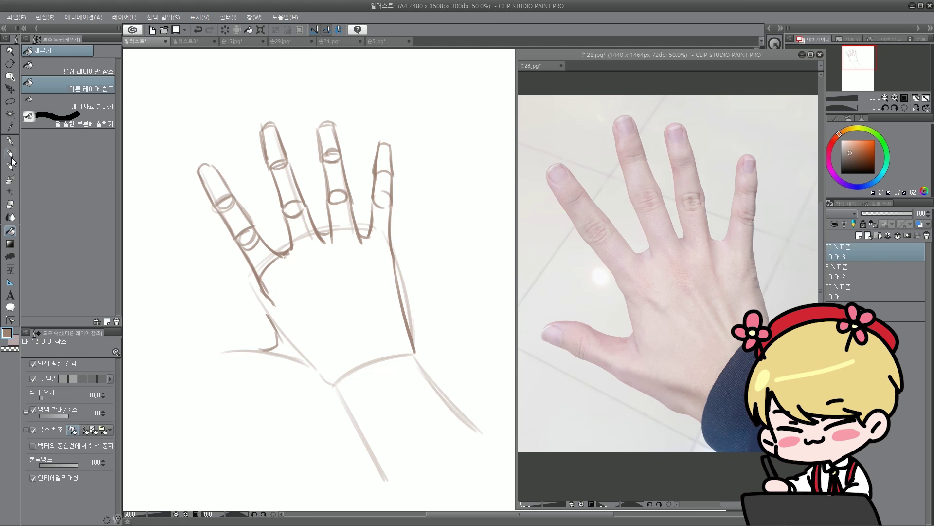
pyautogui.click(9, 157)
pyautogui.click(10, 168)
pyautogui.click(10, 205)
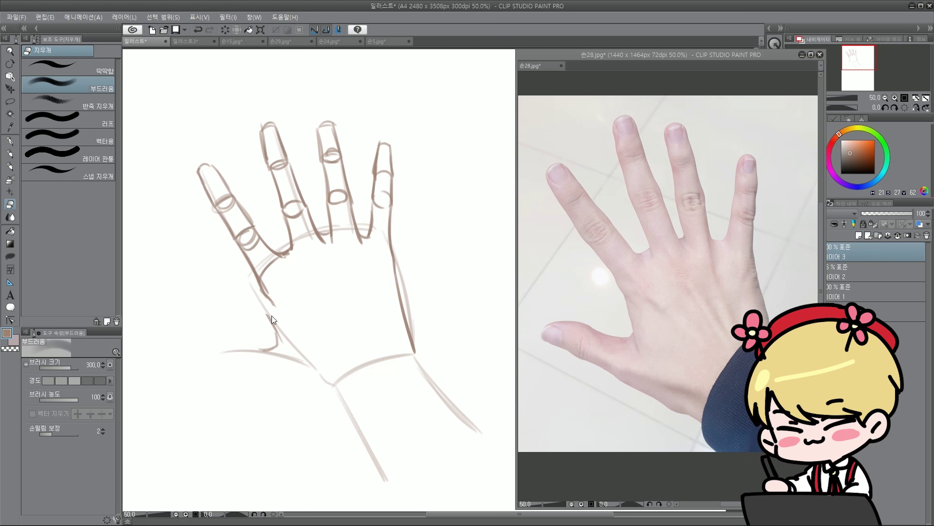
pyautogui.moveTo(268, 316); pyautogui.dragTo(278, 337)
# Redraw the palm edge from the shifted index finger down to the thumb web with the 진한 연필 2 brush.
pyautogui.click(10, 154)
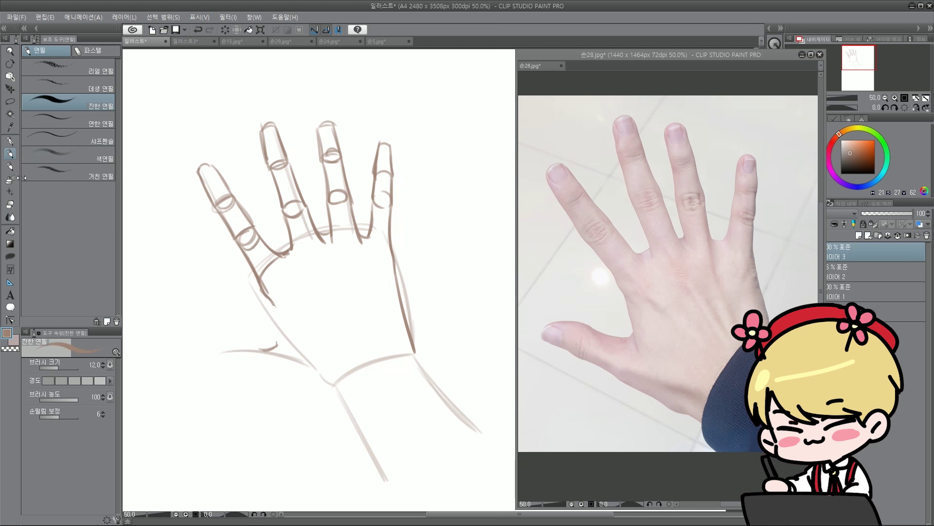
pyautogui.click(11, 166)
pyautogui.hotkey('ctrl', 'z')
pyautogui.moveTo(274, 305); pyautogui.dragTo(271, 358)
pyautogui.hotkey('ctrl', 'z')
pyautogui.moveTo(270, 321)
pyautogui.mouseDown()
pyautogui.moveTo(267, 354)
pyautogui.moveTo(281, 368)
pyautogui.moveTo(263, 330)
pyautogui.mouseUp()
pyautogui.hotkey('ctrl', 'z')
pyautogui.hotkey('ctrl', 'z')
# Write the note "2마디" above the thumb with an arrow pointing down at it.
pyautogui.moveTo(220, 304)
pyautogui.mouseDown()
pyautogui.moveTo(223, 330)
pyautogui.moveTo(228, 325)
pyautogui.mouseUp()
pyautogui.moveTo(194, 289); pyautogui.dragTo(203, 298)
pyautogui.moveTo(205, 298)
pyautogui.mouseDown()
pyautogui.moveTo(207, 284)
pyautogui.moveTo(222, 287)
pyautogui.mouseUp()
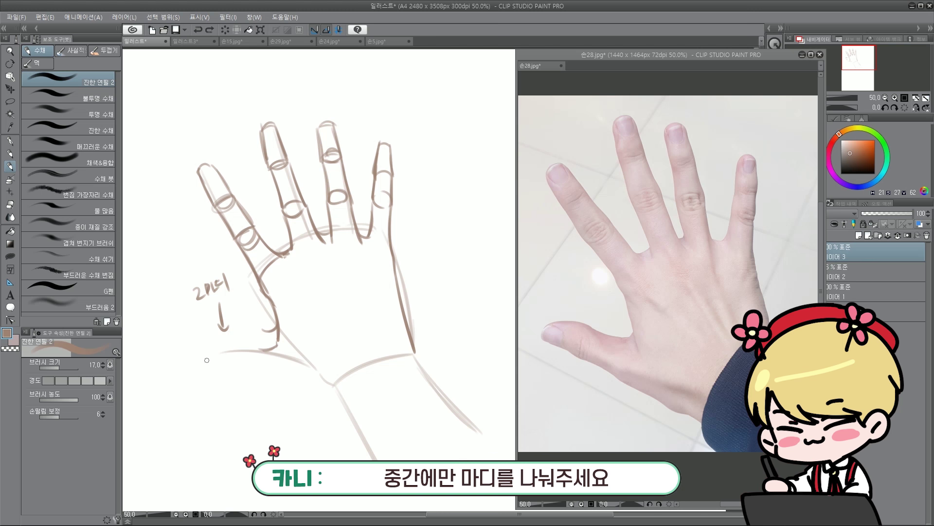
# Sketch the thumb in two segments with one joint and extend its lower contour to the wrist.
pyautogui.moveTo(257, 349)
pyautogui.mouseDown()
pyautogui.moveTo(214, 353)
pyautogui.moveTo(202, 370)
pyautogui.moveTo(238, 372)
pyautogui.mouseUp()
pyautogui.moveTo(199, 359)
pyautogui.mouseDown()
pyautogui.moveTo(226, 347)
pyautogui.moveTo(197, 374)
pyautogui.moveTo(302, 384)
pyautogui.moveTo(326, 399)
pyautogui.mouseUp()
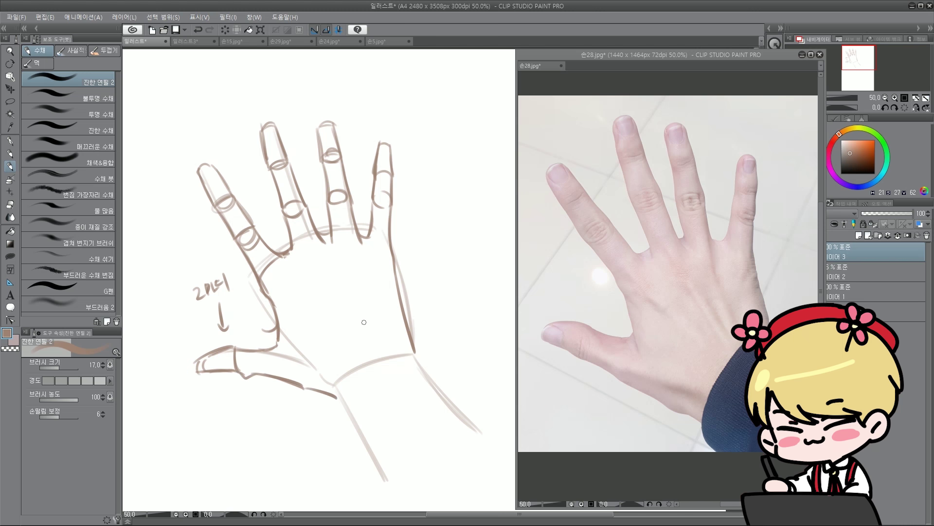
pyautogui.hotkey('ctrl', 'z')
pyautogui.moveTo(262, 370)
pyautogui.mouseDown()
pyautogui.moveTo(314, 374)
pyautogui.moveTo(350, 405)
pyautogui.mouseUp()
pyautogui.moveTo(260, 388)
pyautogui.mouseDown()
pyautogui.moveTo(287, 397)
pyautogui.moveTo(273, 397)
pyautogui.mouseUp()
pyautogui.moveTo(288, 399); pyautogui.dragTo(317, 404)
pyautogui.moveTo(311, 398); pyautogui.dragTo(311, 408)
pyautogui.moveTo(321, 406); pyautogui.dragTo(323, 406)
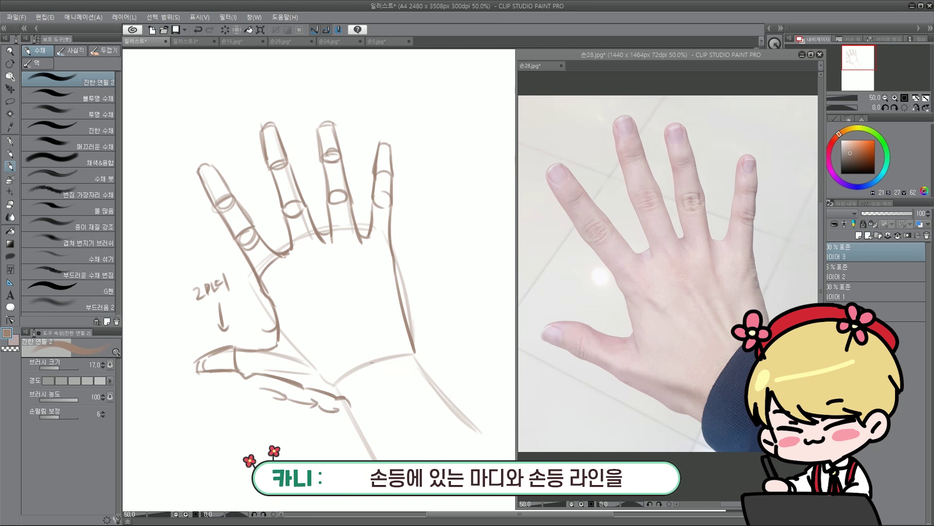
pyautogui.hotkey('ctrl', 'z')
pyautogui.hotkey('ctrl', 'z')
# Trace both forearm edges from the wrist downward over their guide lines.
pyautogui.moveTo(346, 404); pyautogui.dragTo(381, 459)
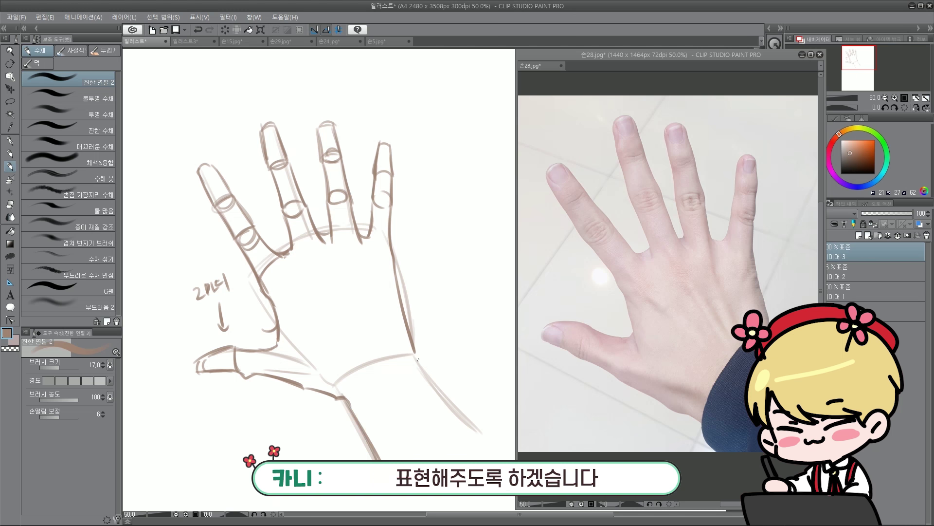
pyautogui.moveTo(414, 356); pyautogui.dragTo(479, 435)
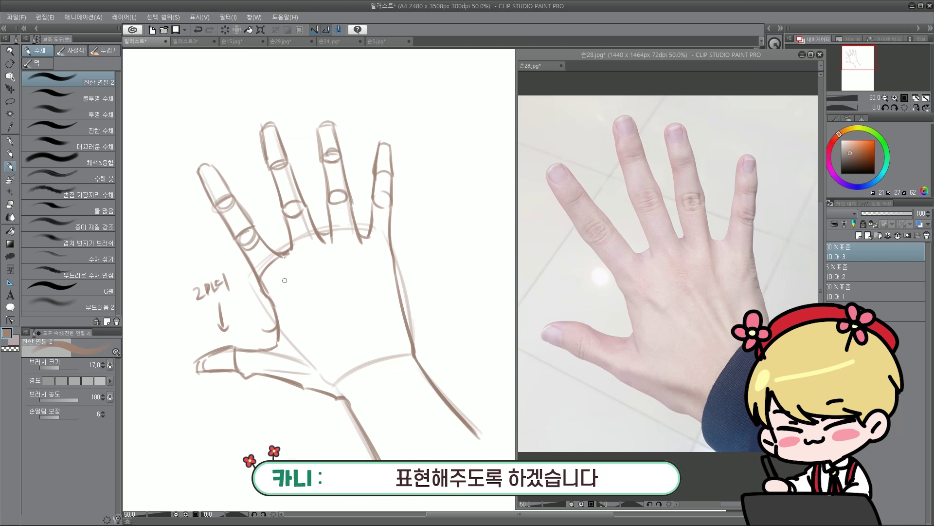
# Draw four knuckle ovals below the fingers and tendon lines running across the back of the hand.
pyautogui.moveTo(313, 249); pyautogui.dragTo(350, 239)
pyautogui.moveTo(280, 265); pyautogui.dragTo(281, 266)
pyautogui.moveTo(377, 242)
pyautogui.mouseDown()
pyautogui.moveTo(371, 258)
pyautogui.moveTo(378, 243)
pyautogui.mouseUp()
pyautogui.moveTo(292, 271); pyautogui.dragTo(321, 323)
pyautogui.moveTo(326, 244)
pyautogui.mouseDown()
pyautogui.moveTo(337, 299)
pyautogui.moveTo(377, 352)
pyautogui.mouseUp()
pyautogui.moveTo(303, 249)
pyautogui.mouseDown()
pyautogui.moveTo(298, 272)
pyautogui.moveTo(316, 246)
pyautogui.mouseUp()
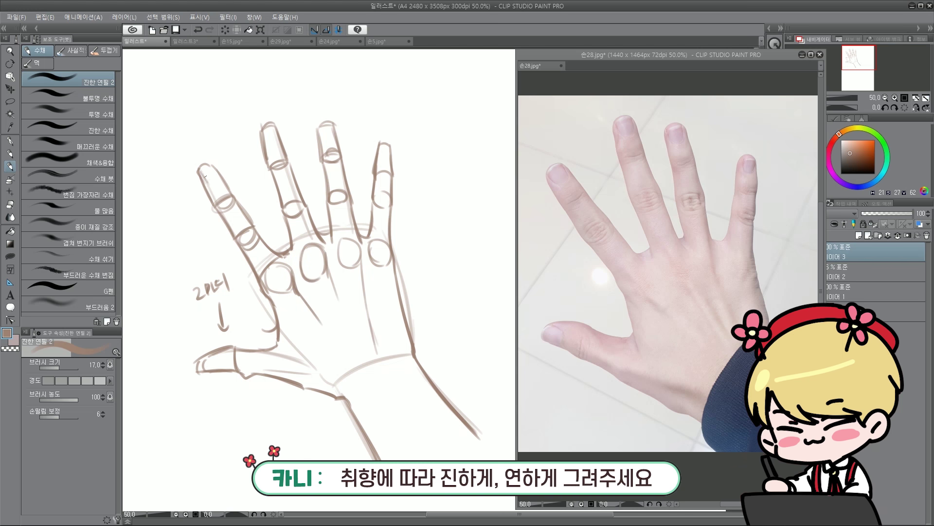
# Draw fingernails on the fingertips, redoing the first strokes on the index finger.
pyautogui.moveTo(200, 183); pyautogui.dragTo(215, 179)
pyautogui.hotkey('ctrl', 'z')
pyautogui.hotkey('ctrl', 'z')
pyautogui.hotkey('ctrl', 'z')
pyautogui.hotkey('ctrl', 'z')
pyautogui.moveTo(262, 130); pyautogui.dragTo(268, 146)
pyautogui.moveTo(276, 127)
pyautogui.mouseDown()
pyautogui.moveTo(278, 141)
pyautogui.moveTo(336, 141)
pyautogui.mouseUp()
pyautogui.moveTo(382, 146)
pyautogui.mouseDown()
pyautogui.moveTo(380, 161)
pyautogui.moveTo(389, 160)
pyautogui.mouseUp()
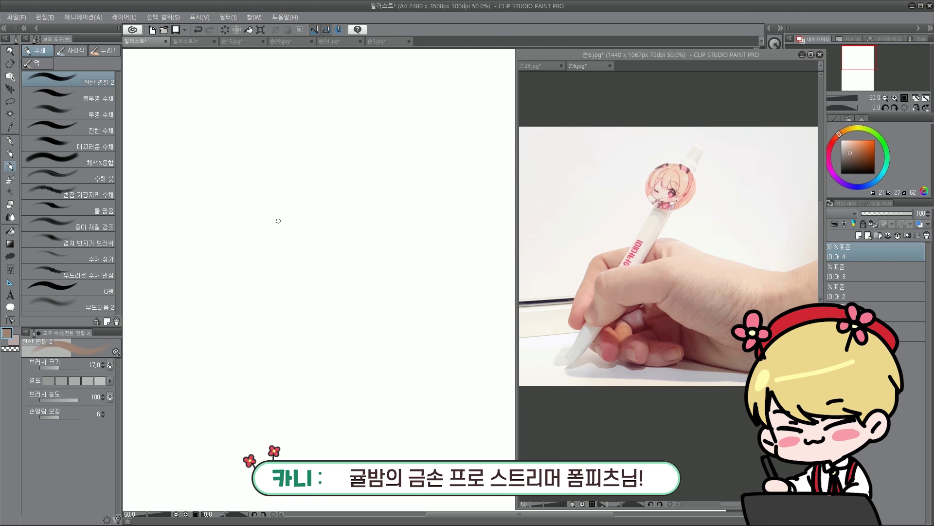
pyautogui.moveTo(266, 227); pyautogui.dragTo(283, 220)
pyautogui.moveTo(263, 233); pyautogui.dragTo(282, 221)
pyautogui.moveTo(283, 222); pyautogui.dragTo(362, 252)
pyautogui.hotkey('ctrl', 'z')
pyautogui.hotkey('ctrl', 'z')
pyautogui.moveTo(271, 227)
pyautogui.mouseDown()
pyautogui.moveTo(265, 306)
pyautogui.moveTo(273, 327)
pyautogui.mouseUp()
pyautogui.hotkey('ctrl', 'z')
pyautogui.moveTo(265, 267); pyautogui.dragTo(278, 339)
pyautogui.hotkey('ctrl', 'z')
pyautogui.hotkey('ctrl', 'z')
# Draw the palm block's curved knuckle-side edge and end it in a short lower corner.
pyautogui.moveTo(268, 212)
pyautogui.mouseDown()
pyautogui.moveTo(257, 283)
pyautogui.moveTo(280, 347)
pyautogui.mouseUp()
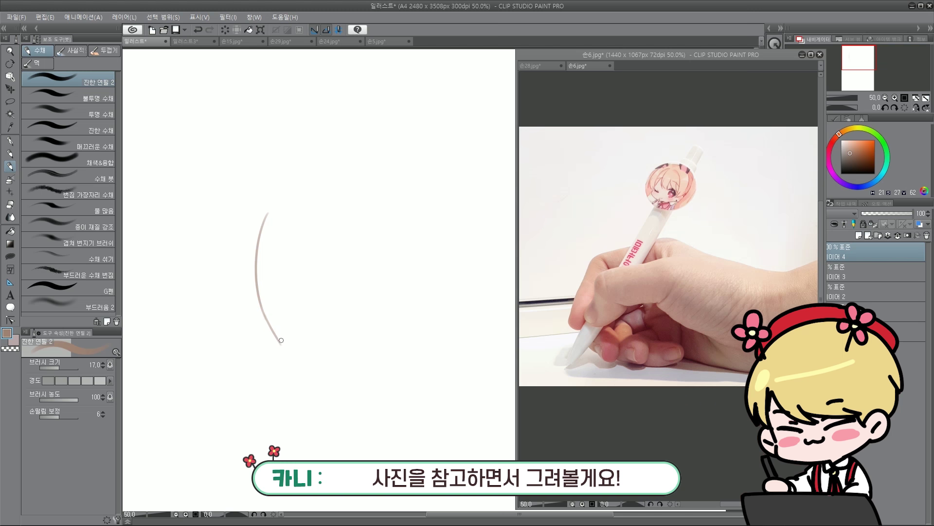
pyautogui.moveTo(280, 340); pyautogui.dragTo(383, 344)
pyautogui.hotkey('ctrl', 'z')
pyautogui.moveTo(291, 340)
pyautogui.mouseDown()
pyautogui.moveTo(369, 347)
pyautogui.moveTo(397, 337)
pyautogui.mouseUp()
pyautogui.hotkey('ctrl', 'z')
pyautogui.hotkey('ctrl', 'z')
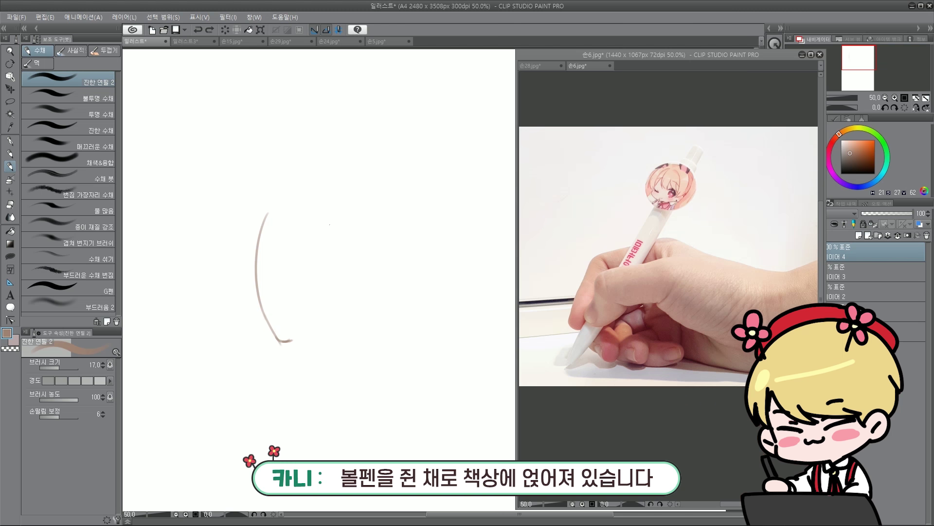
# Draw the palm's upper edge sloping down to the wrist, with a direction arrow above it.
pyautogui.moveTo(269, 209); pyautogui.dragTo(410, 237)
pyautogui.hotkey('ctrl', 'z')
pyautogui.hotkey('ctrl', 'z')
pyautogui.moveTo(296, 212); pyautogui.dragTo(404, 244)
pyautogui.moveTo(315, 196); pyautogui.dragTo(395, 222)
pyautogui.hotkey('ctrl', 'z')
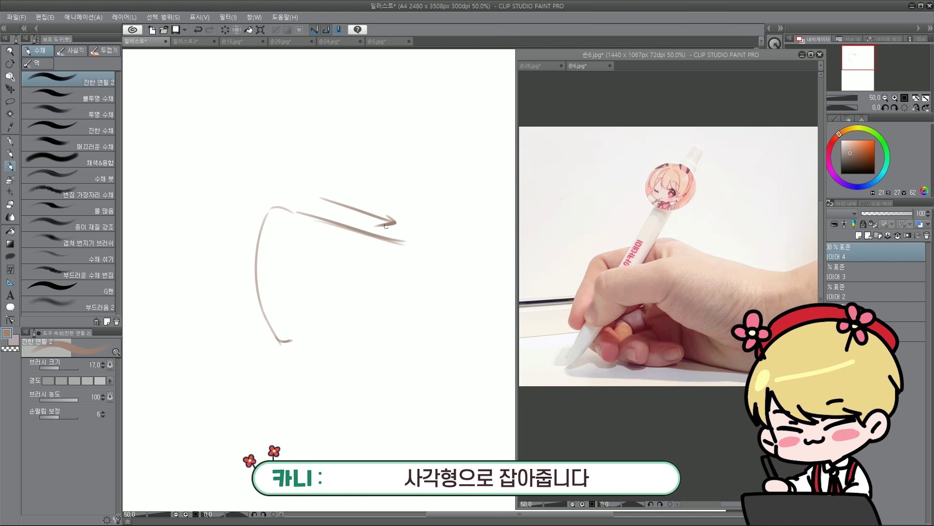
# Close the palm with a curved lower edge and extend both forearm lines upward from the wrist.
pyautogui.moveTo(284, 337); pyautogui.dragTo(396, 341)
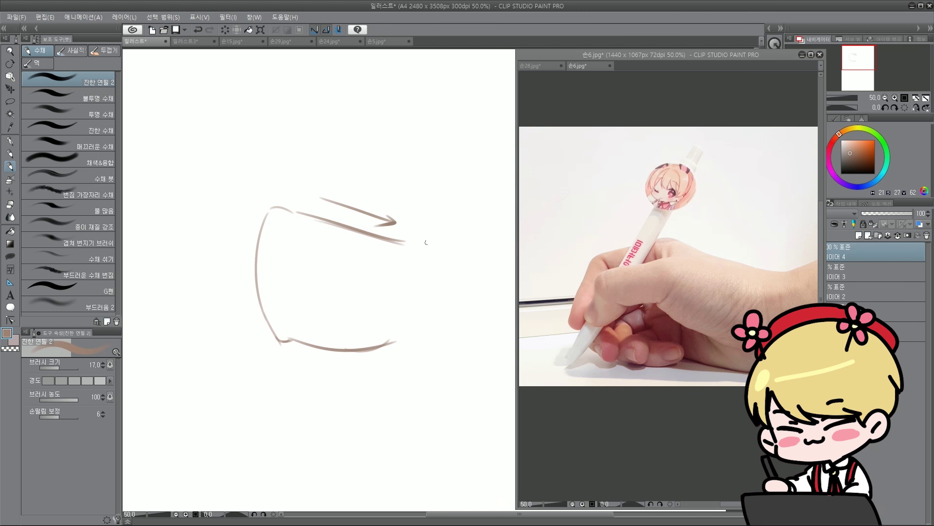
pyautogui.moveTo(400, 241); pyautogui.dragTo(480, 210)
pyautogui.moveTo(390, 343)
pyautogui.mouseDown()
pyautogui.moveTo(448, 315)
pyautogui.moveTo(477, 317)
pyautogui.mouseUp()
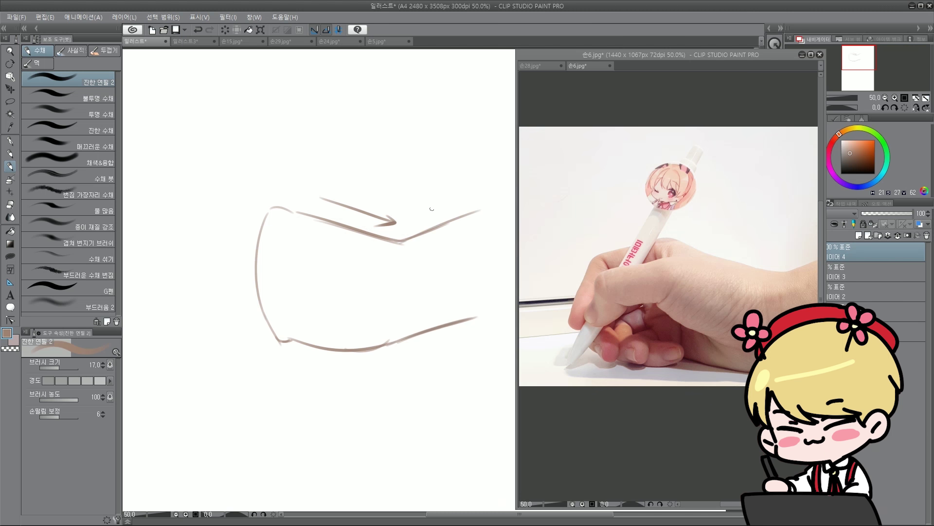
# Erase the direction arrow above the palm's upper edge.
pyautogui.press('e')
pyautogui.moveTo(361, 198)
pyautogui.mouseDown()
pyautogui.moveTo(390, 222)
pyautogui.moveTo(373, 227)
pyautogui.mouseUp()
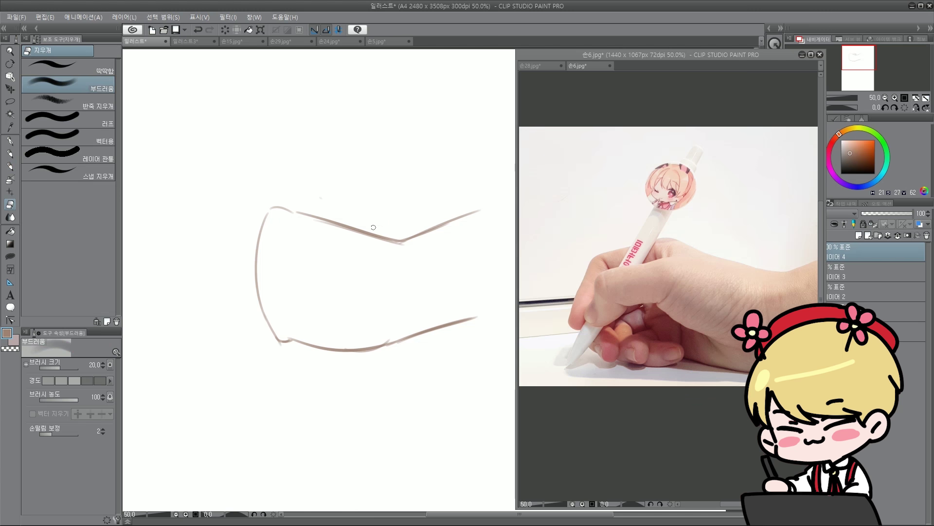
pyautogui.press('b')
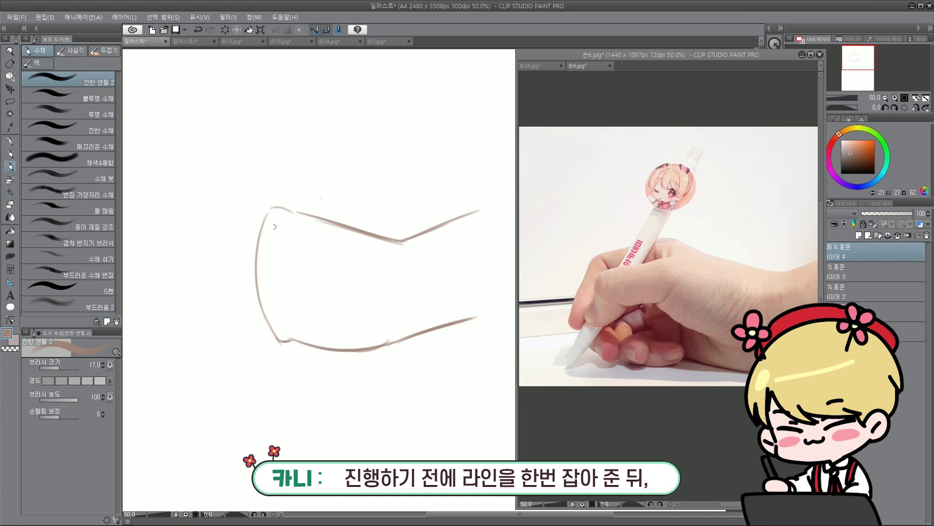
# Draw an inner curve alongside the palm's knuckle edge and fill the strip with rounded knuckle shapes.
pyautogui.moveTo(280, 212); pyautogui.dragTo(287, 335)
pyautogui.moveTo(281, 229); pyautogui.dragTo(284, 330)
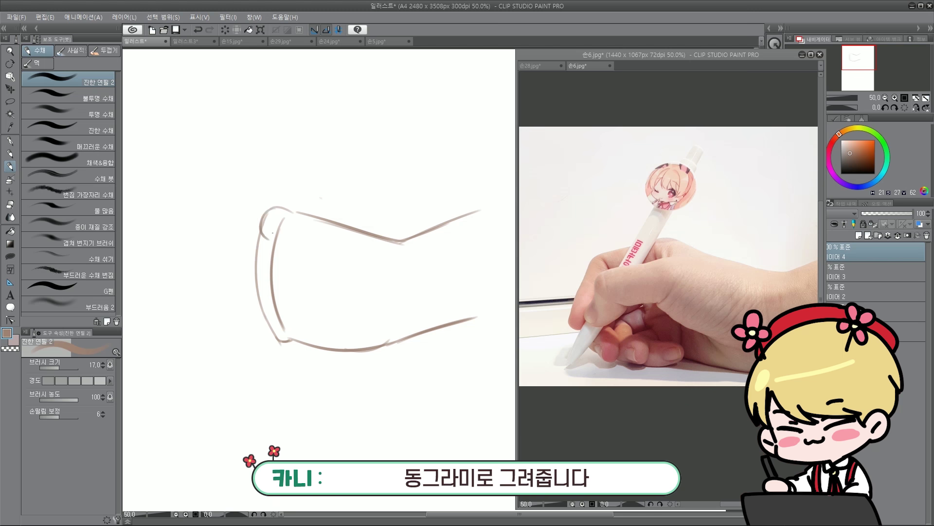
pyautogui.moveTo(267, 221)
pyautogui.mouseDown()
pyautogui.moveTo(257, 265)
pyautogui.moveTo(265, 313)
pyautogui.mouseUp()
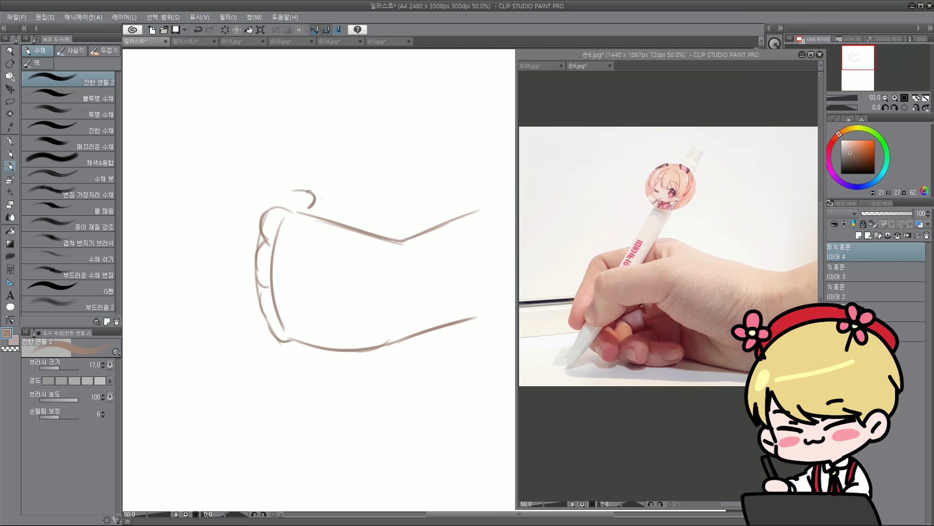
pyautogui.hotkey('ctrl', 'z')
pyautogui.moveTo(285, 241)
pyautogui.mouseDown()
pyautogui.moveTo(249, 258)
pyautogui.moveTo(258, 255)
pyautogui.moveTo(243, 275)
pyautogui.moveTo(249, 265)
pyautogui.moveTo(259, 285)
pyautogui.moveTo(255, 272)
pyautogui.moveTo(294, 284)
pyautogui.mouseUp()
pyautogui.hotkey('ctrl', 'z')
pyautogui.hotkey('ctrl', 'z')
pyautogui.hotkey('ctrl', 'z')
pyautogui.hotkey('ctrl', 'z')
pyautogui.moveTo(270, 289)
pyautogui.mouseDown()
pyautogui.moveTo(332, 280)
pyautogui.moveTo(371, 317)
pyautogui.mouseUp()
pyautogui.hotkey('ctrl', 'z')
pyautogui.hotkey('ctrl', 'z')
pyautogui.hotkey('ctrl', 'z')
# Sketch the thumb's base curve across the palm and its pointed outline reaching past the knuckle edge.
pyautogui.moveTo(294, 288); pyautogui.dragTo(376, 321)
pyautogui.hotkey('ctrl', 'z')
pyautogui.moveTo(297, 288); pyautogui.dragTo(357, 322)
pyautogui.moveTo(252, 265)
pyautogui.mouseDown()
pyautogui.moveTo(226, 303)
pyautogui.moveTo(238, 285)
pyautogui.moveTo(230, 300)
pyautogui.moveTo(306, 282)
pyautogui.mouseUp()
pyautogui.hotkey('ctrl', 'z')
pyautogui.hotkey('ctrl', 'z')
pyautogui.hotkey('ctrl', 'z')
pyautogui.hotkey('ctrl', 'z')
pyautogui.hotkey('ctrl', 'z')
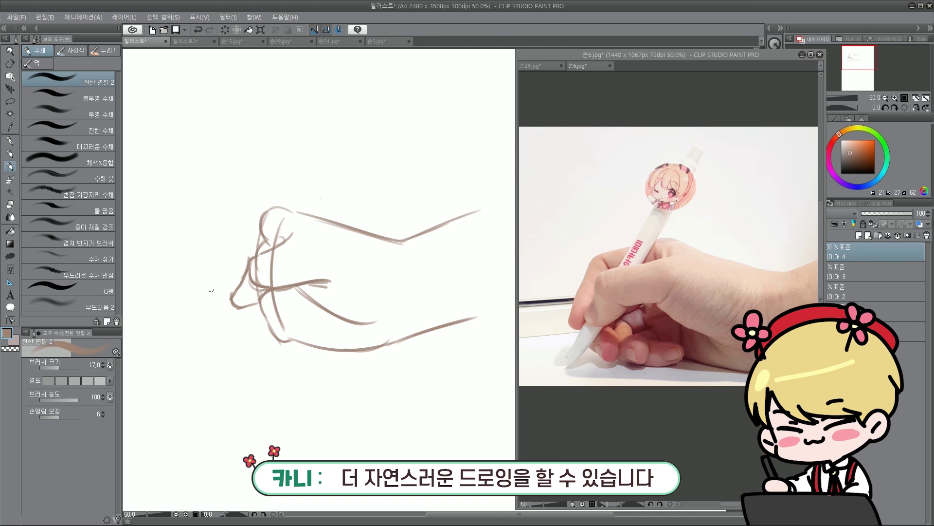
# Sketch the bent index finger from its knuckle in segments, with circles marking the joints.
pyautogui.moveTo(294, 210)
pyautogui.mouseDown()
pyautogui.moveTo(213, 243)
pyautogui.moveTo(208, 251)
pyautogui.moveTo(228, 262)
pyautogui.moveTo(204, 285)
pyautogui.mouseUp()
pyautogui.moveTo(207, 282); pyautogui.dragTo(225, 295)
pyautogui.moveTo(235, 259)
pyautogui.mouseDown()
pyautogui.moveTo(226, 289)
pyautogui.moveTo(200, 319)
pyautogui.moveTo(214, 326)
pyautogui.moveTo(224, 312)
pyautogui.mouseUp()
pyautogui.hotkey('ctrl', 'z')
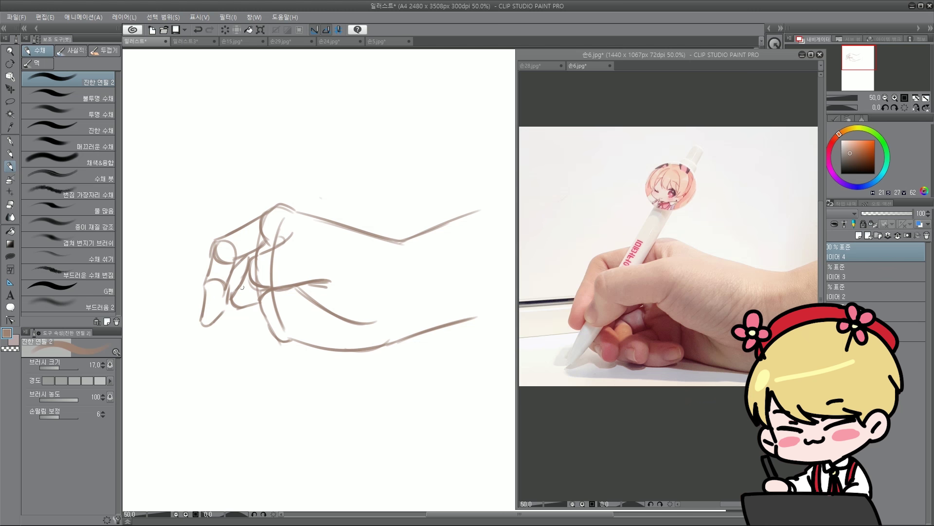
# Switch the brush to red and sketch the bent middle finger in segments behind the thumb.
pyautogui.click(832, 143)
pyautogui.moveTo(242, 258)
pyautogui.mouseDown()
pyautogui.moveTo(218, 294)
pyautogui.moveTo(237, 309)
pyautogui.mouseUp()
pyautogui.hotkey('ctrl', 'z')
pyautogui.moveTo(239, 292)
pyautogui.mouseDown()
pyautogui.moveTo(240, 311)
pyautogui.moveTo(217, 326)
pyautogui.moveTo(234, 346)
pyautogui.mouseUp()
pyautogui.hotkey('ctrl', 'z')
pyautogui.moveTo(232, 347)
pyautogui.mouseDown()
pyautogui.moveTo(239, 320)
pyautogui.moveTo(239, 347)
pyautogui.mouseUp()
pyautogui.moveTo(246, 262)
pyautogui.mouseDown()
pyautogui.moveTo(223, 293)
pyautogui.moveTo(263, 257)
pyautogui.mouseUp()
pyautogui.moveTo(242, 310)
pyautogui.mouseDown()
pyautogui.moveTo(261, 288)
pyautogui.moveTo(258, 297)
pyautogui.mouseUp()
pyautogui.hotkey('ctrl', 'z')
pyautogui.moveTo(255, 302); pyautogui.dragTo(269, 296)
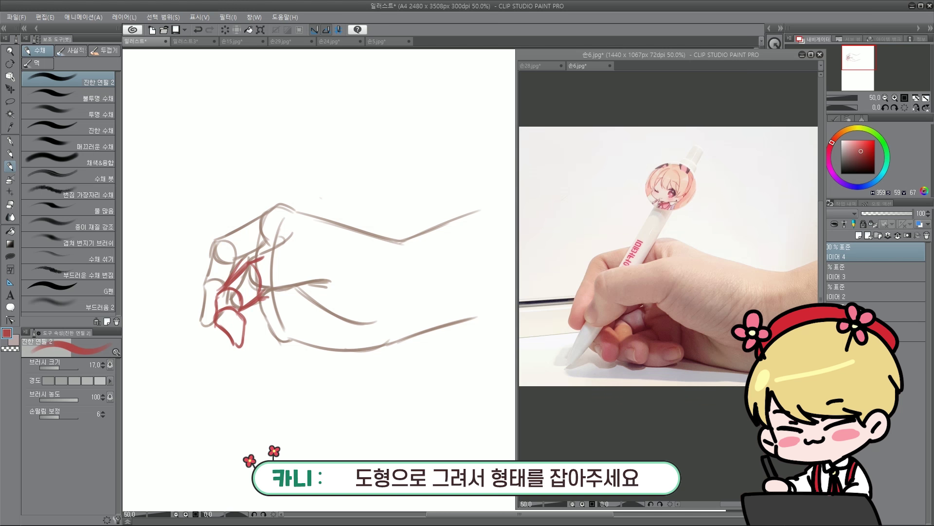
# Sketch the curled ring and little fingers in red as rounded segments below the thumb.
pyautogui.moveTo(257, 310); pyautogui.dragTo(251, 317)
pyautogui.moveTo(260, 317)
pyautogui.mouseDown()
pyautogui.moveTo(259, 357)
pyautogui.moveTo(271, 346)
pyautogui.moveTo(262, 357)
pyautogui.mouseUp()
pyautogui.hotkey('ctrl', 'z')
pyautogui.moveTo(267, 337); pyautogui.dragTo(267, 354)
pyautogui.moveTo(261, 317)
pyautogui.mouseDown()
pyautogui.moveTo(280, 307)
pyautogui.moveTo(282, 334)
pyautogui.moveTo(266, 349)
pyautogui.mouseUp()
pyautogui.hotkey('ctrl', 'z')
pyautogui.moveTo(262, 350)
pyautogui.mouseDown()
pyautogui.moveTo(291, 352)
pyautogui.moveTo(269, 353)
pyautogui.moveTo(294, 348)
pyautogui.moveTo(283, 334)
pyautogui.moveTo(287, 349)
pyautogui.mouseUp()
pyautogui.hotkey('ctrl', 'z')
# Trace the lower edge of the palm and forearm in red from the little finger outward.
pyautogui.moveTo(281, 308)
pyautogui.mouseDown()
pyautogui.moveTo(355, 348)
pyautogui.moveTo(382, 349)
pyautogui.moveTo(351, 347)
pyautogui.moveTo(405, 339)
pyautogui.mouseUp()
pyautogui.hotkey('ctrl', 'z')
pyautogui.moveTo(391, 344); pyautogui.dragTo(460, 320)
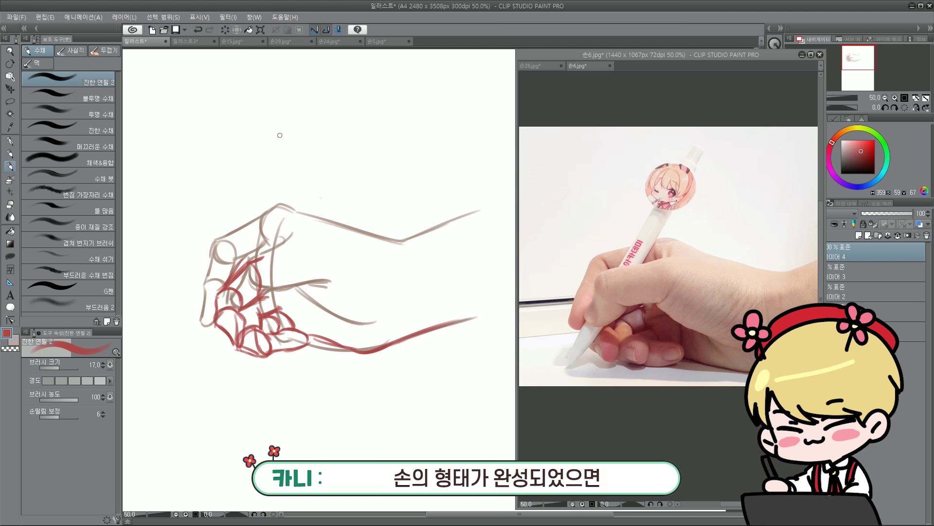
# Trace the thumb and its base curve in dark red, and draw the slanted pen held between the fingers.
pyautogui.click(865, 167)
pyautogui.moveTo(294, 233)
pyautogui.mouseDown()
pyautogui.moveTo(252, 261)
pyautogui.moveTo(233, 305)
pyautogui.moveTo(274, 283)
pyautogui.moveTo(363, 322)
pyautogui.mouseUp()
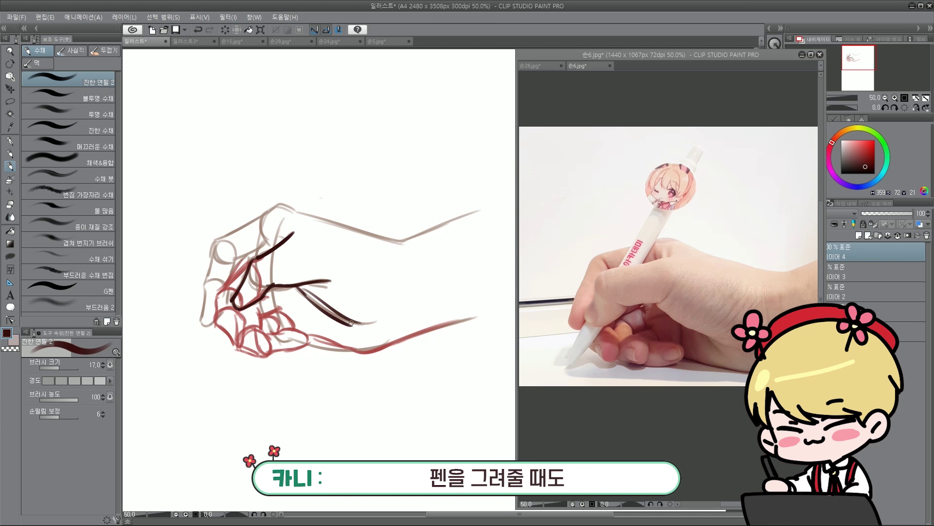
pyautogui.moveTo(292, 168); pyautogui.dragTo(244, 278)
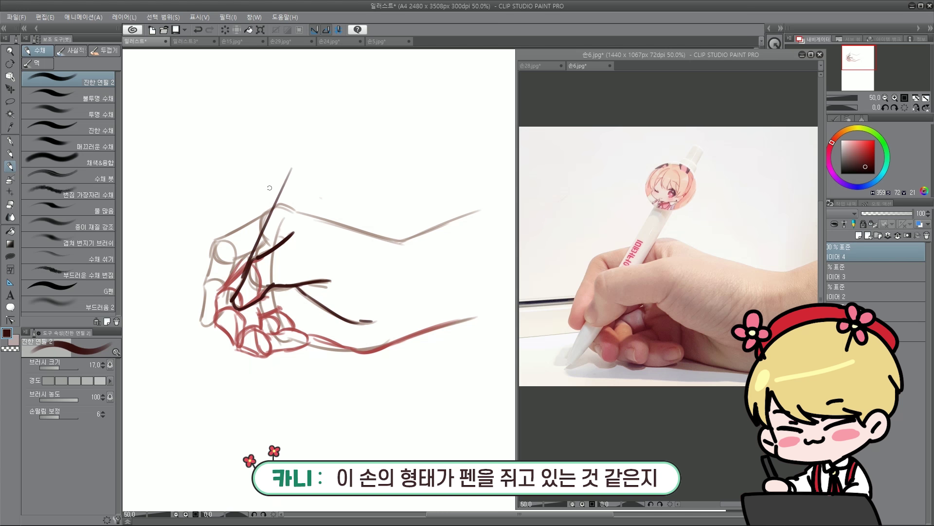
pyautogui.hotkey('ctrl', 'z')
pyautogui.moveTo(288, 156); pyautogui.dragTo(222, 310)
pyautogui.hotkey('ctrl', 'z')
pyautogui.moveTo(287, 156)
pyautogui.mouseDown()
pyautogui.moveTo(215, 333)
pyautogui.moveTo(228, 345)
pyautogui.moveTo(306, 158)
pyautogui.moveTo(265, 247)
pyautogui.mouseUp()
pyautogui.hotkey('ctrl', 'z')
pyautogui.moveTo(307, 158)
pyautogui.mouseDown()
pyautogui.moveTo(268, 251)
pyautogui.moveTo(204, 286)
pyautogui.moveTo(204, 324)
pyautogui.moveTo(214, 329)
pyautogui.mouseUp()
# Trace the index finger's upper contour and tip and the top edge of the hand and forearm in dark red.
pyautogui.moveTo(217, 242); pyautogui.dragTo(259, 221)
pyautogui.moveTo(283, 214)
pyautogui.mouseDown()
pyautogui.moveTo(399, 241)
pyautogui.moveTo(458, 219)
pyautogui.mouseUp()
pyautogui.moveTo(235, 208)
pyautogui.mouseDown()
pyautogui.moveTo(204, 225)
pyautogui.moveTo(196, 264)
pyautogui.moveTo(203, 257)
pyautogui.mouseUp()
pyautogui.hotkey('ctrl', 'z')
pyautogui.moveTo(193, 290); pyautogui.dragTo(199, 316)
pyautogui.moveTo(194, 309); pyautogui.dragTo(201, 306)
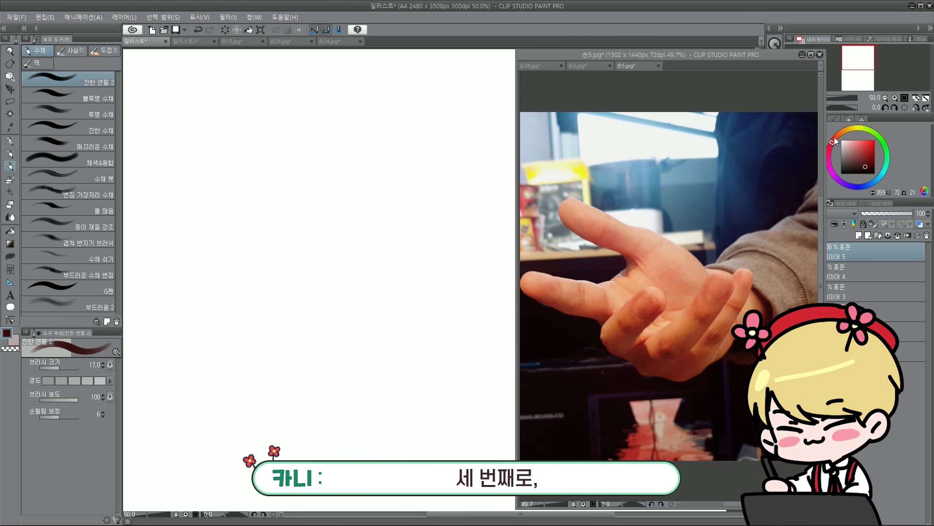
# Switch the brush to teal and draw the open palm's arched thumb-side contour curving down to the wrist.
pyautogui.click(884, 170)
pyautogui.click(857, 152)
pyautogui.moveTo(247, 242); pyautogui.dragTo(324, 182)
pyautogui.hotkey('ctrl', 'z')
pyautogui.moveTo(275, 216)
pyautogui.mouseDown()
pyautogui.moveTo(320, 187)
pyautogui.moveTo(371, 237)
pyautogui.mouseUp()
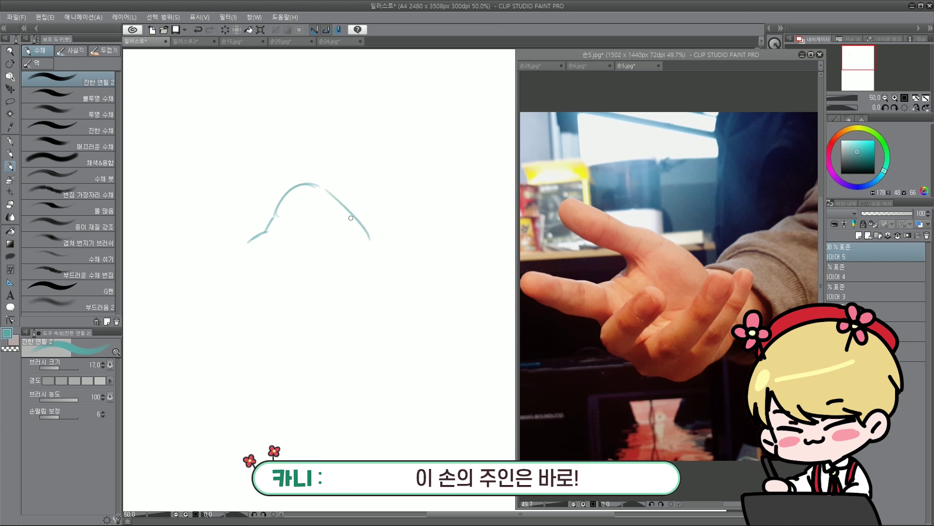
pyautogui.hotkey('ctrl', 'z')
pyautogui.moveTo(319, 190)
pyautogui.mouseDown()
pyautogui.moveTo(366, 247)
pyautogui.moveTo(383, 296)
pyautogui.mouseUp()
pyautogui.hotkey('ctrl', 'z')
pyautogui.hotkey('ctrl', 'z')
pyautogui.moveTo(321, 195); pyautogui.dragTo(376, 275)
pyautogui.moveTo(378, 259); pyautogui.dragTo(371, 315)
# Draw the index finger's base circle, joined to the thumb mound, and the crease across the palm.
pyautogui.moveTo(260, 234)
pyautogui.mouseDown()
pyautogui.moveTo(268, 236)
pyautogui.moveTo(269, 262)
pyautogui.moveTo(258, 269)
pyautogui.mouseUp()
pyautogui.hotkey('ctrl', 'z')
pyautogui.moveTo(259, 237)
pyautogui.mouseDown()
pyautogui.moveTo(263, 265)
pyautogui.moveTo(288, 209)
pyautogui.moveTo(340, 195)
pyautogui.mouseUp()
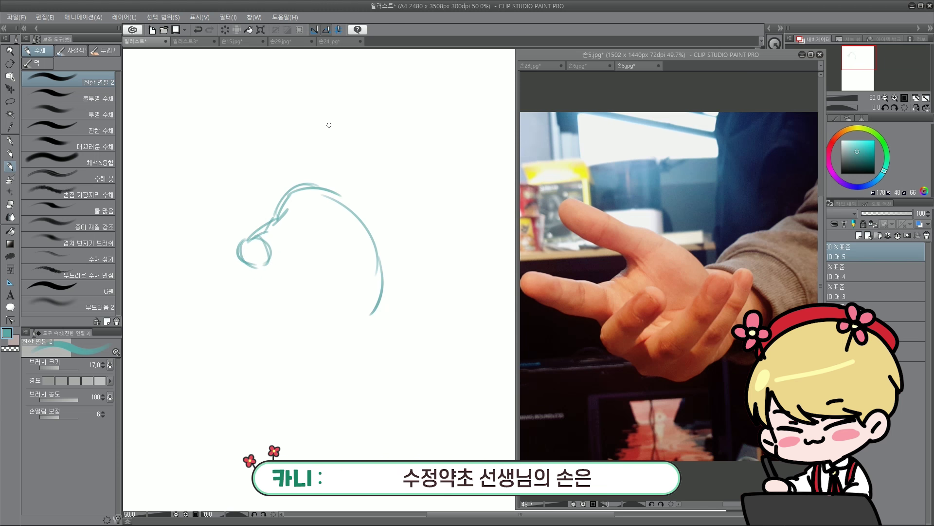
pyautogui.moveTo(266, 228); pyautogui.dragTo(314, 249)
pyautogui.moveTo(321, 254); pyautogui.dragTo(375, 239)
# Draw the palm's rounded lower edge up to the wrist and add two short forearm lines.
pyautogui.moveTo(265, 265)
pyautogui.mouseDown()
pyautogui.moveTo(302, 325)
pyautogui.moveTo(335, 332)
pyautogui.mouseUp()
pyautogui.hotkey('ctrl', 'z')
pyautogui.moveTo(275, 287); pyautogui.dragTo(337, 324)
pyautogui.moveTo(333, 324); pyautogui.dragTo(386, 297)
pyautogui.hotkey('ctrl', 'z')
pyautogui.moveTo(346, 325); pyautogui.dragTo(381, 305)
pyautogui.moveTo(346, 215); pyautogui.dragTo(393, 215)
pyautogui.moveTo(382, 293); pyautogui.dragTo(418, 275)
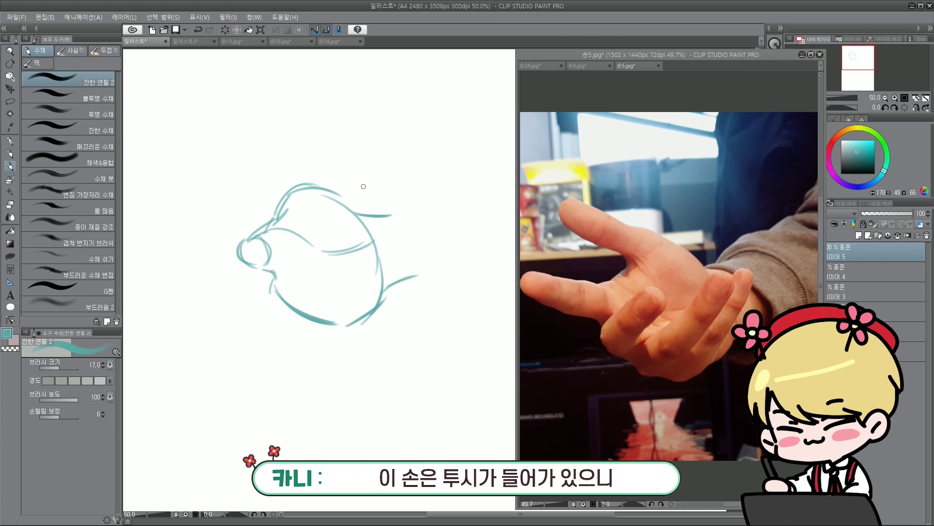
# Draw joint ovals at the bases of the thumb and middle finger and round the lower palm edge.
pyautogui.moveTo(287, 204); pyautogui.dragTo(317, 185)
pyautogui.hotkey('ctrl', 'z')
pyautogui.moveTo(277, 288); pyautogui.dragTo(295, 320)
pyautogui.moveTo(274, 287)
pyautogui.mouseDown()
pyautogui.moveTo(289, 315)
pyautogui.moveTo(272, 311)
pyautogui.moveTo(321, 328)
pyautogui.mouseUp()
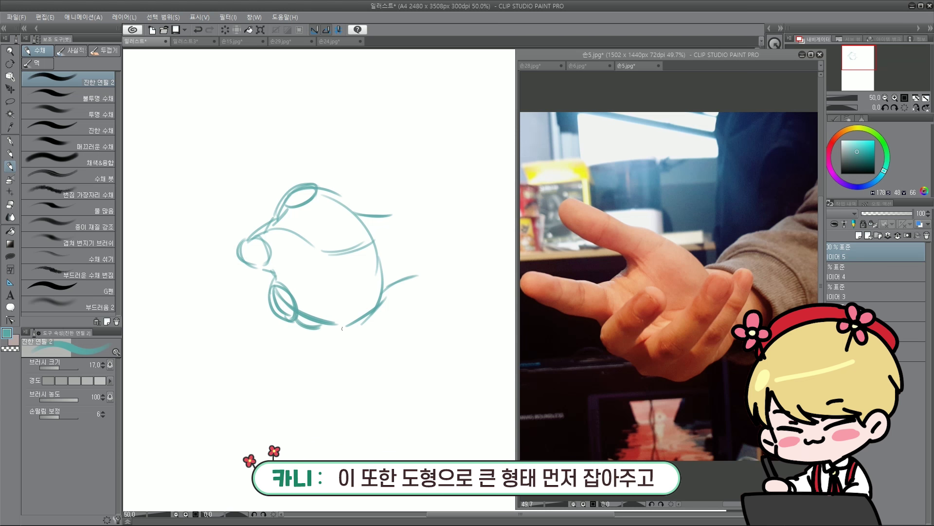
# Sketch the outstretched thumb in segments from its base oval up to the tip.
pyautogui.moveTo(239, 151); pyautogui.dragTo(255, 182)
pyautogui.hotkey('ctrl', 'z')
pyautogui.moveTo(253, 178); pyautogui.dragTo(285, 203)
pyautogui.moveTo(273, 191); pyautogui.dragTo(286, 207)
pyautogui.moveTo(239, 151); pyautogui.dragTo(253, 131)
pyautogui.moveTo(250, 134); pyautogui.dragTo(314, 185)
pyautogui.hotkey('ctrl', 'z')
pyautogui.hotkey('ctrl', 'z')
pyautogui.moveTo(246, 163); pyautogui.dragTo(269, 191)
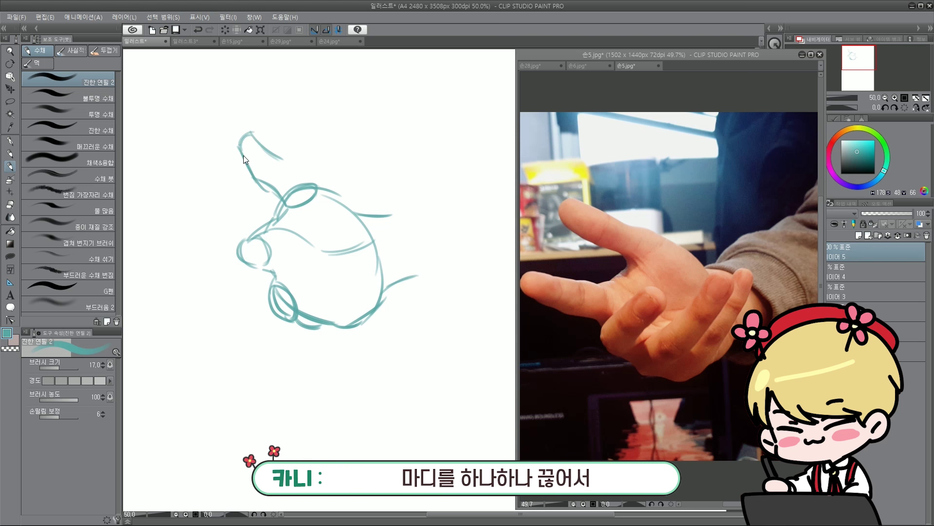
pyautogui.moveTo(251, 135)
pyautogui.mouseDown()
pyautogui.moveTo(268, 182)
pyautogui.moveTo(299, 174)
pyautogui.moveTo(359, 213)
pyautogui.moveTo(377, 253)
pyautogui.mouseUp()
pyautogui.hotkey('ctrl', 'z')
pyautogui.moveTo(287, 207); pyautogui.dragTo(280, 219)
# Sketch the extended index finger in segments with joint circles, and the foreshortened middle finger below it.
pyautogui.moveTo(243, 243)
pyautogui.mouseDown()
pyautogui.moveTo(268, 233)
pyautogui.moveTo(215, 236)
pyautogui.moveTo(219, 267)
pyautogui.moveTo(209, 265)
pyautogui.moveTo(252, 265)
pyautogui.mouseUp()
pyautogui.moveTo(245, 266); pyautogui.dragTo(274, 268)
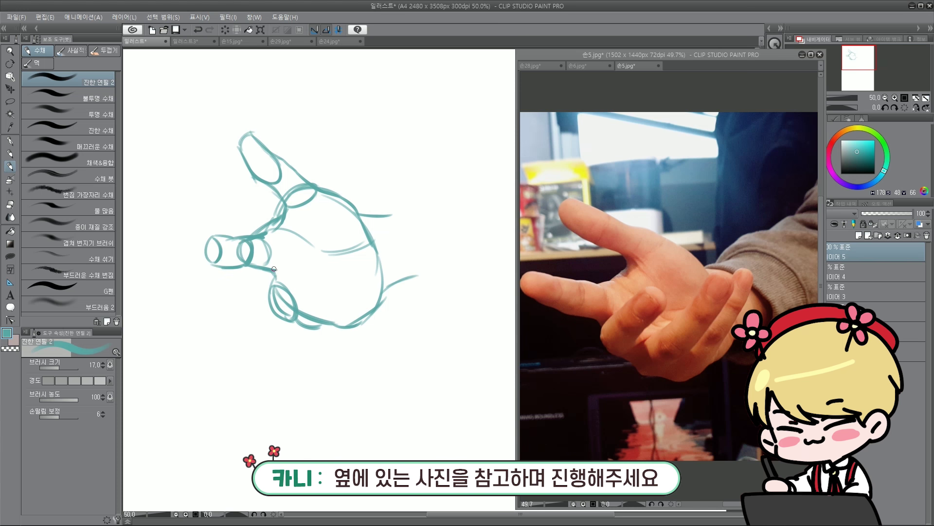
pyautogui.moveTo(209, 263)
pyautogui.mouseDown()
pyautogui.moveTo(168, 246)
pyautogui.moveTo(218, 246)
pyautogui.moveTo(210, 263)
pyautogui.moveTo(282, 279)
pyautogui.moveTo(317, 247)
pyautogui.moveTo(309, 289)
pyautogui.moveTo(266, 303)
pyautogui.moveTo(299, 309)
pyautogui.moveTo(326, 267)
pyautogui.mouseUp()
pyautogui.hotkey('ctrl', 'z')
pyautogui.hotkey('ctrl', 'z')
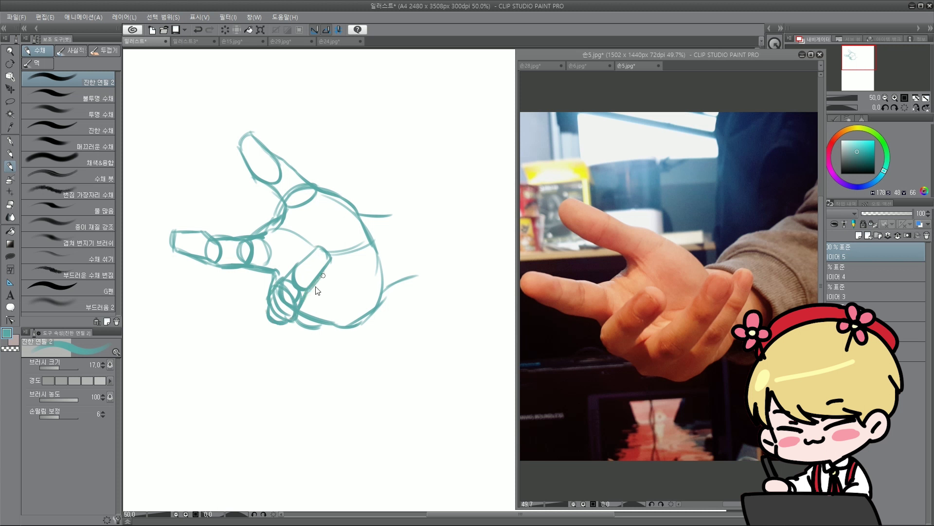
# Sketch the foreshortened ring finger in segments rising from the lower palm edge.
pyautogui.moveTo(304, 310)
pyautogui.mouseDown()
pyautogui.moveTo(325, 321)
pyautogui.moveTo(313, 309)
pyautogui.moveTo(347, 268)
pyautogui.moveTo(364, 280)
pyautogui.mouseUp()
pyautogui.hotkey('ctrl', 'z')
pyautogui.moveTo(363, 284)
pyautogui.mouseDown()
pyautogui.moveTo(339, 319)
pyautogui.moveTo(370, 308)
pyautogui.moveTo(348, 320)
pyautogui.mouseUp()
pyautogui.hotkey('ctrl', 'z')
pyautogui.hotkey('ctrl', 'z')
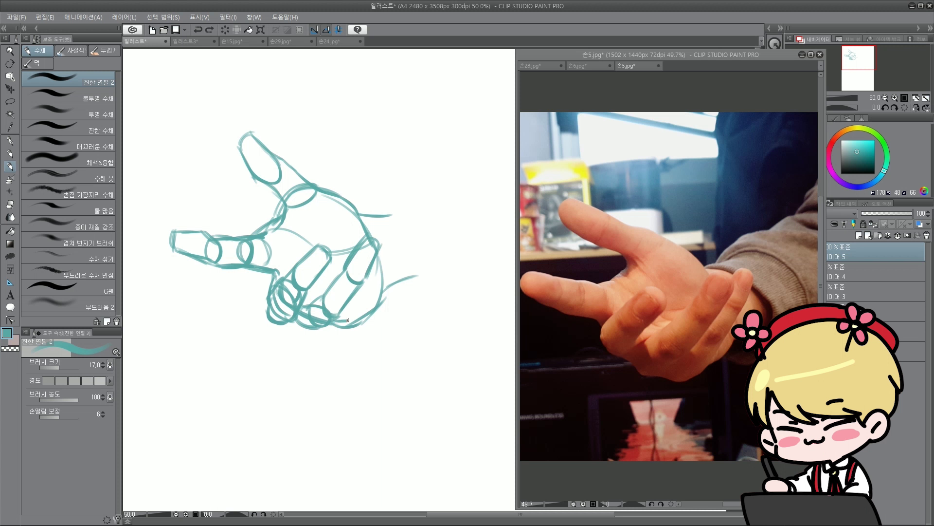
# Sketch the little finger in narrow segments beside the ring finger, next to the wrist.
pyautogui.moveTo(381, 278); pyautogui.dragTo(361, 309)
pyautogui.hotkey('ctrl', 'z')
pyautogui.moveTo(348, 305)
pyautogui.mouseDown()
pyautogui.moveTo(369, 304)
pyautogui.moveTo(382, 279)
pyautogui.mouseUp()
pyautogui.moveTo(380, 242)
pyautogui.mouseDown()
pyautogui.moveTo(388, 230)
pyautogui.moveTo(398, 235)
pyautogui.moveTo(386, 268)
pyautogui.moveTo(343, 290)
pyautogui.moveTo(366, 287)
pyautogui.mouseUp()
pyautogui.moveTo(373, 282)
pyautogui.mouseDown()
pyautogui.moveTo(360, 293)
pyautogui.moveTo(375, 282)
pyautogui.mouseUp()
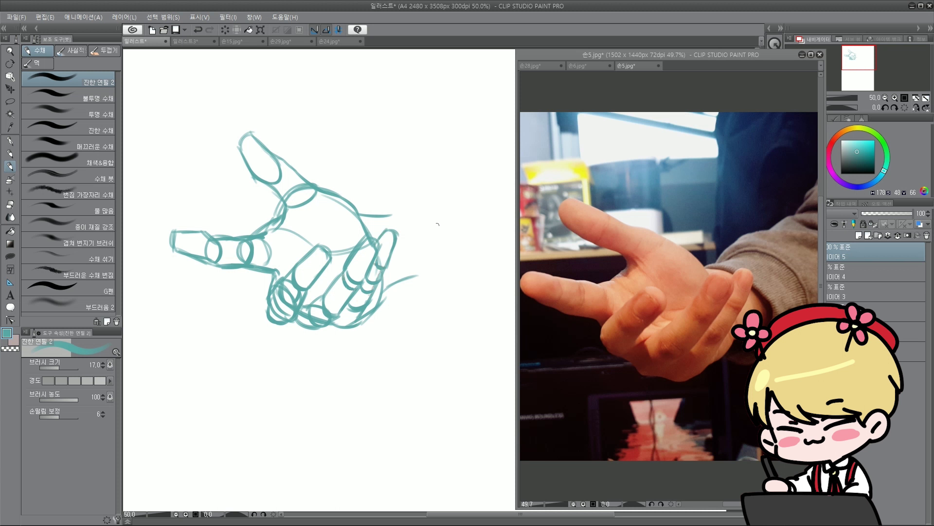
# Close the forearm lines with a curve and add a small arc inside the index finger's base.
pyautogui.moveTo(385, 209)
pyautogui.mouseDown()
pyautogui.moveTo(414, 268)
pyautogui.moveTo(409, 276)
pyautogui.mouseUp()
pyautogui.moveTo(266, 237); pyautogui.dragTo(292, 263)
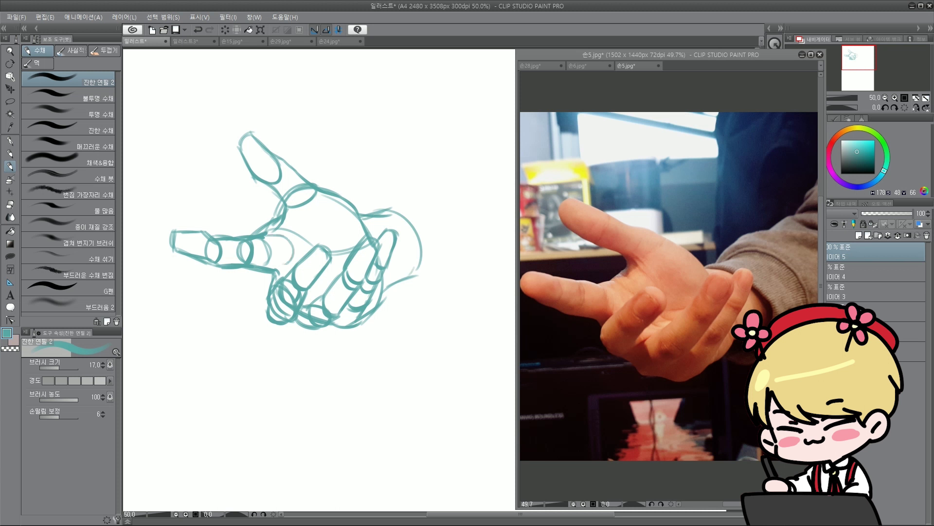
# Switch the brush to red and draw arrows along the four fingers showing the direction of each.
pyautogui.click(833, 142)
pyautogui.click(868, 155)
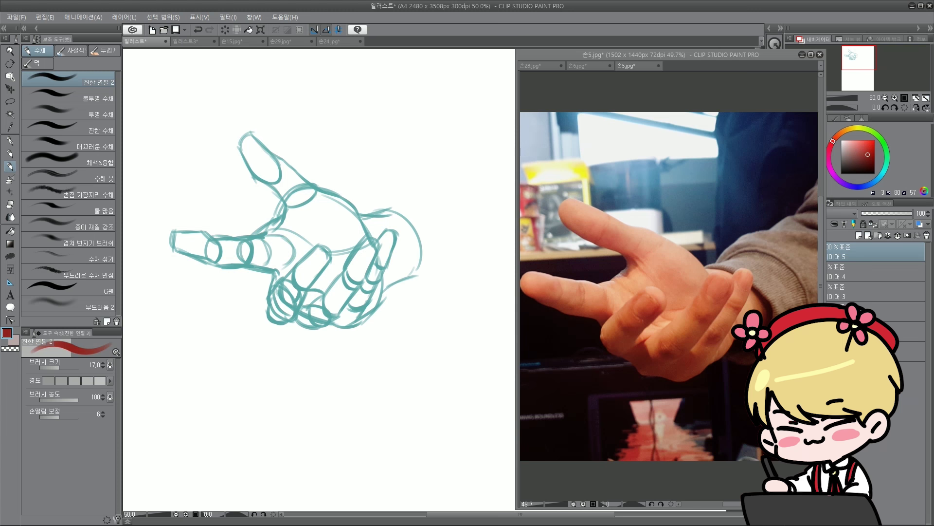
pyautogui.moveTo(183, 265); pyautogui.dragTo(248, 278)
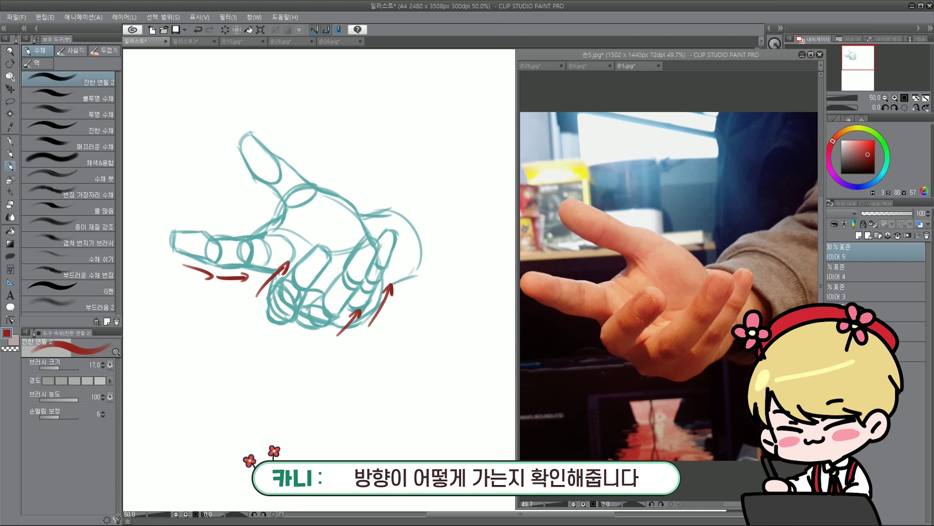
# Start a small red angular guide sketch below the index finger.
pyautogui.moveTo(200, 382); pyautogui.dragTo(226, 343)
pyautogui.hotkey('ctrl', 'z')
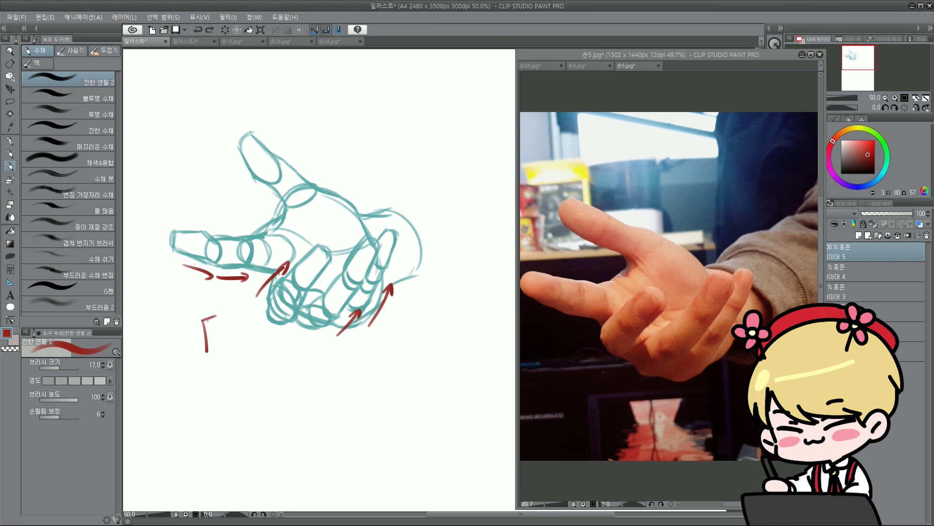